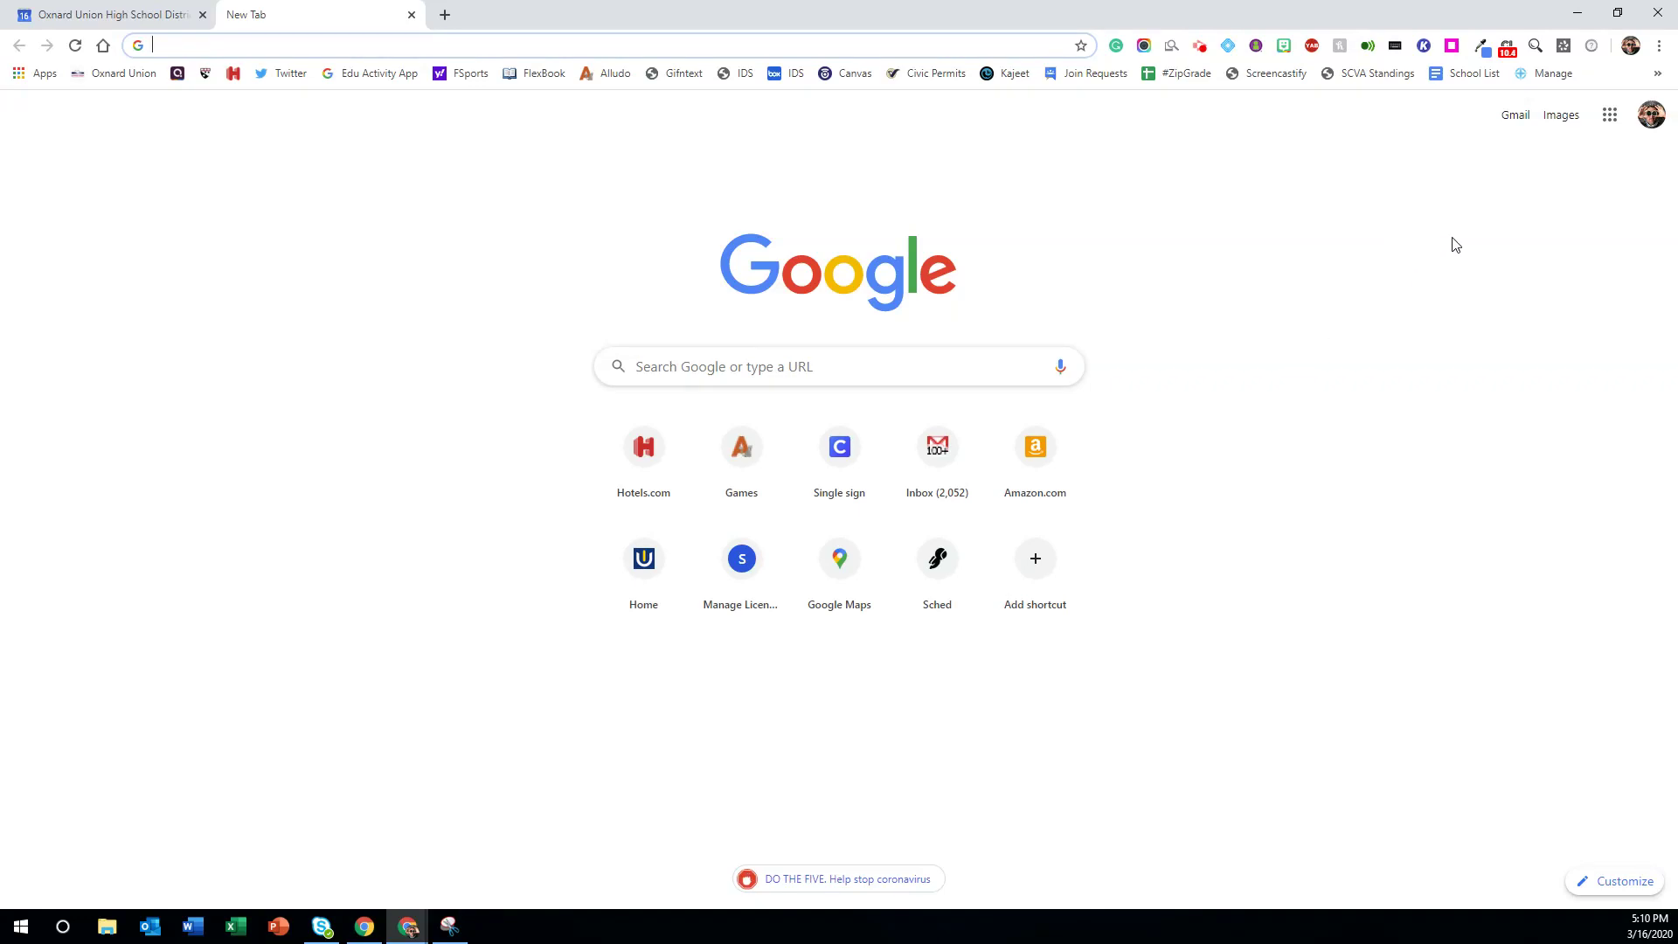
Open Google Meet from the Google apps grid in Chrome
{"action": "left_click", "coordinate": [1609, 115]}
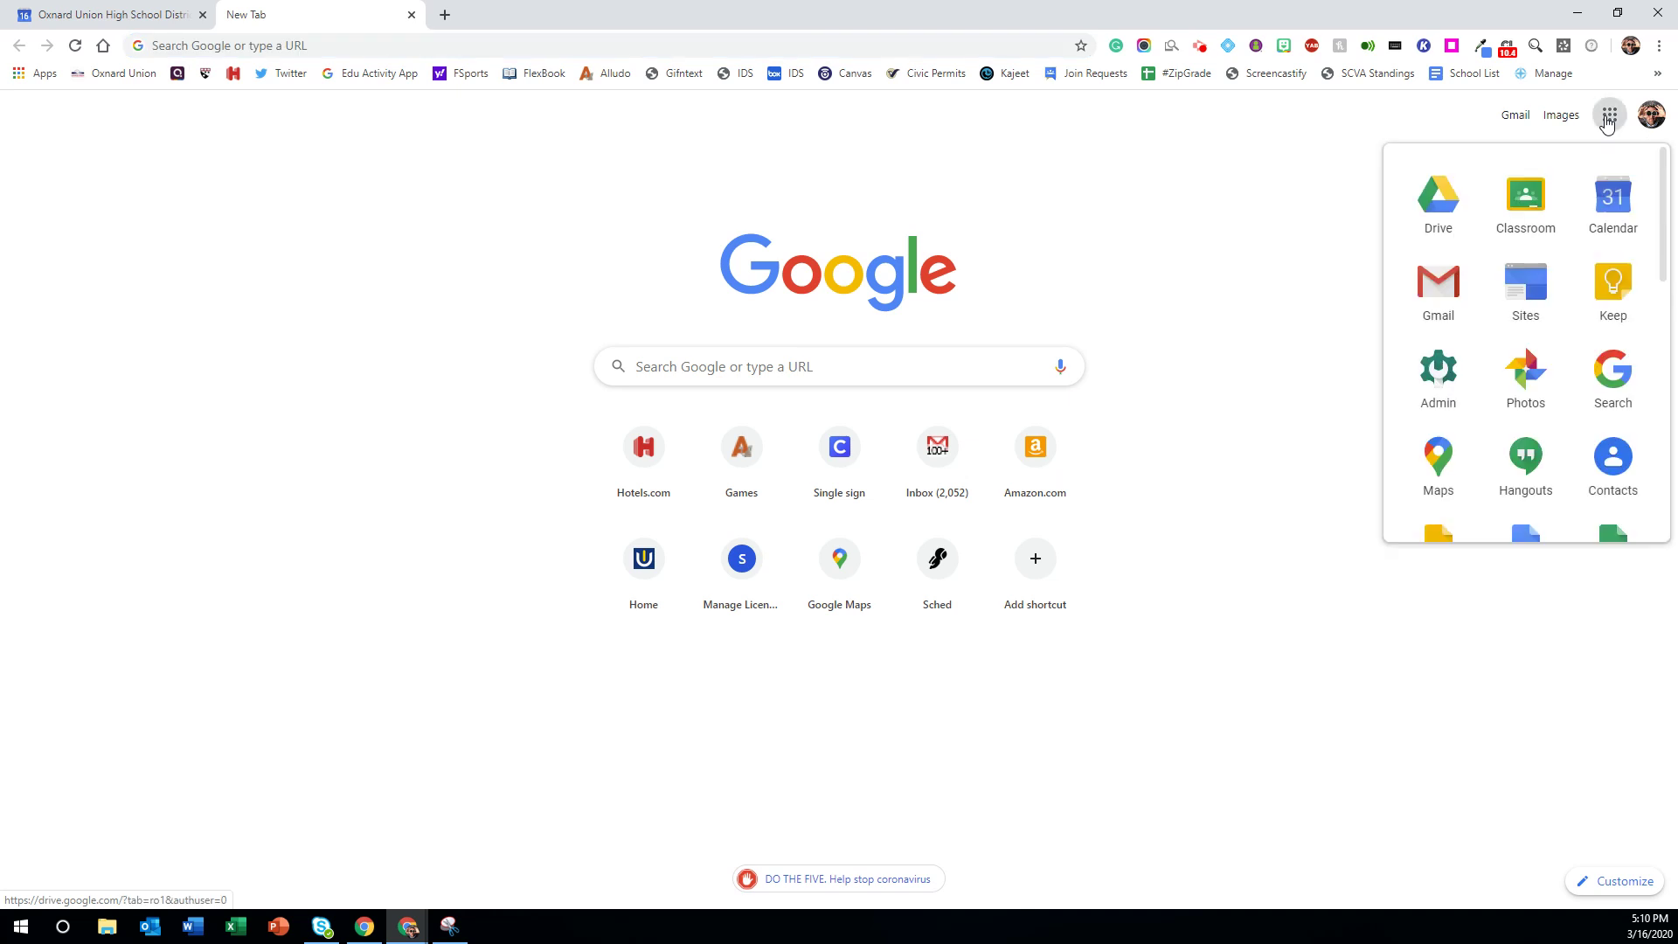
{"action": "scroll", "coordinate": [1524, 332], "scroll_direction": "down", "scroll_amount": 4}
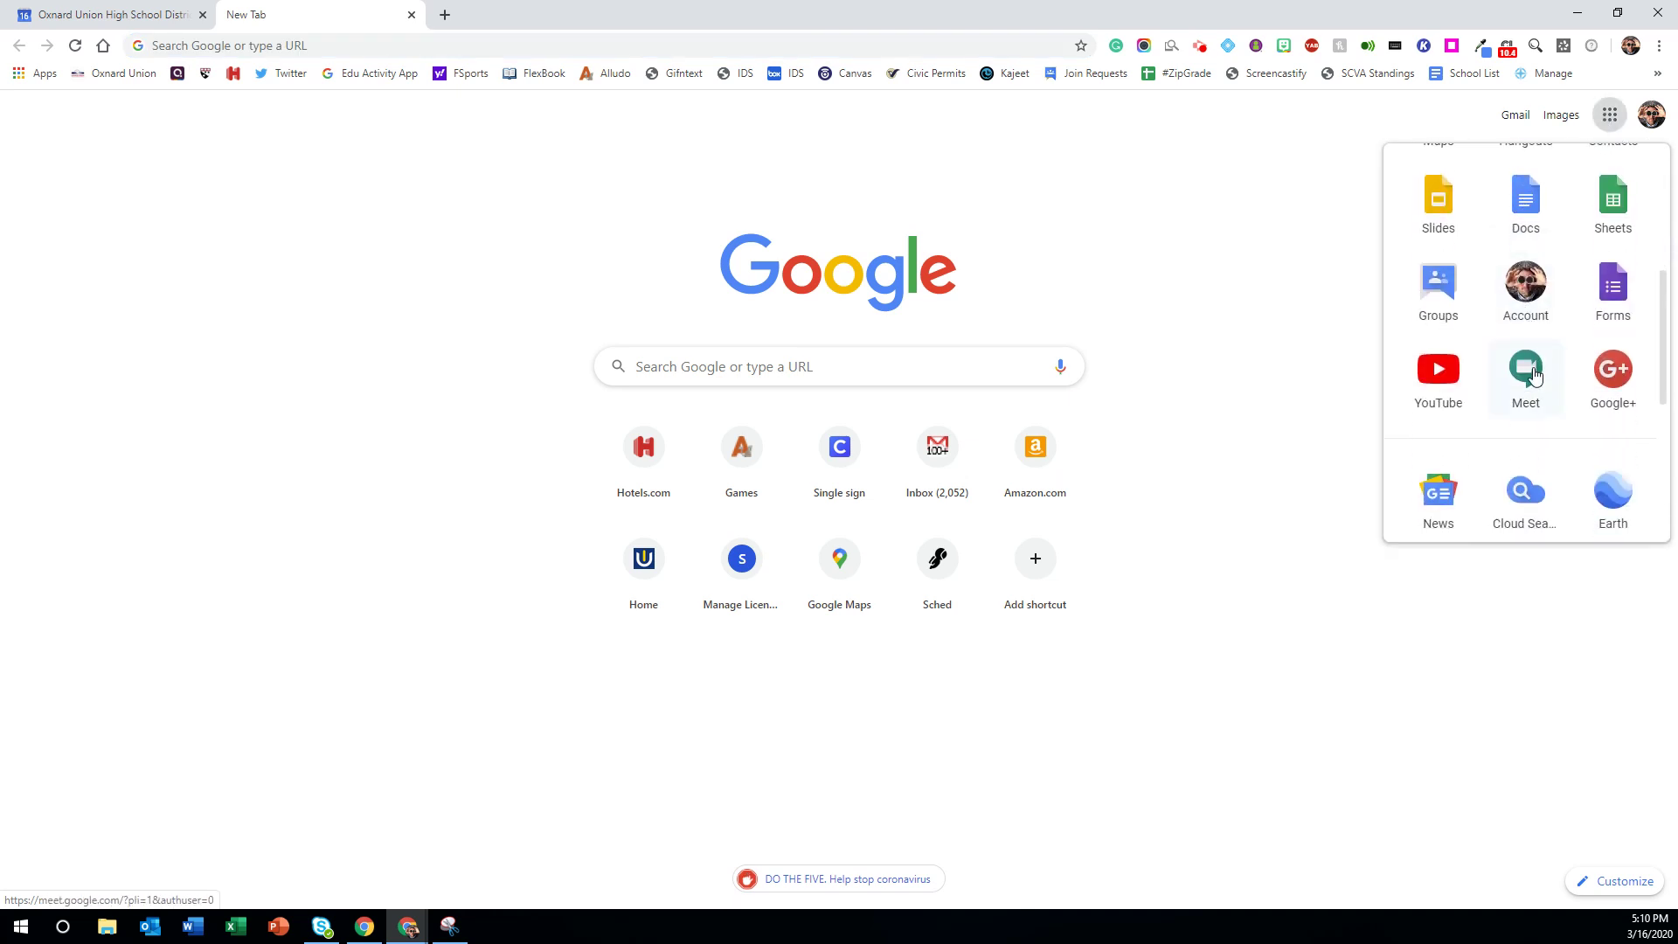
{"action": "left_click", "coordinate": [1528, 368]}
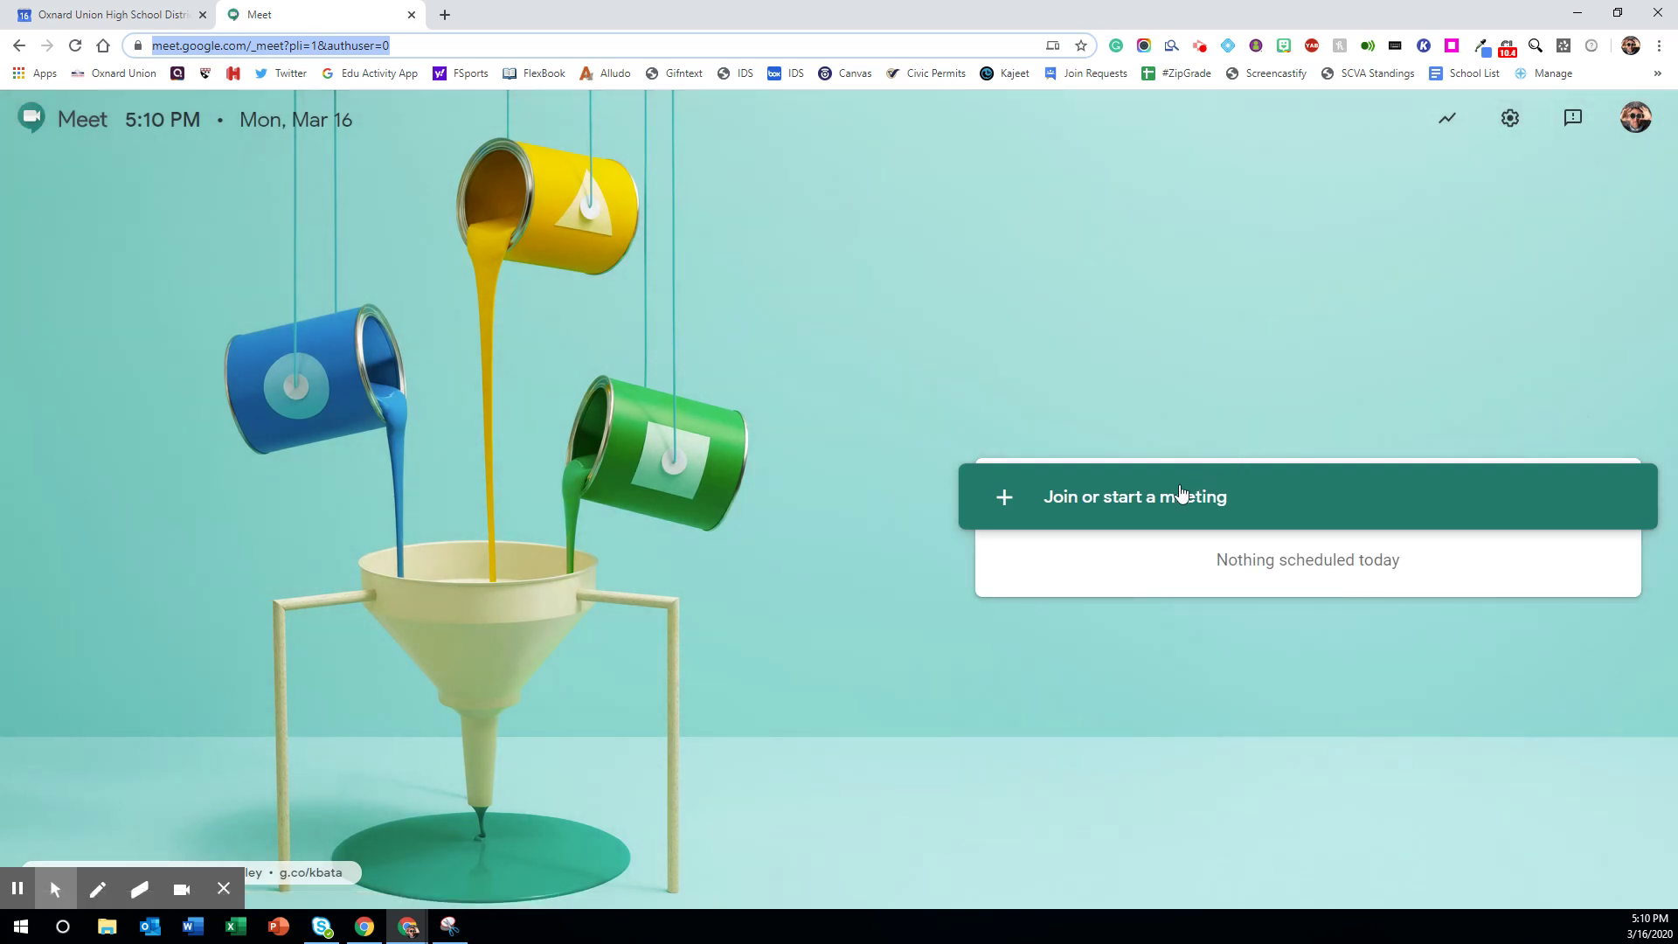
Start a meeting nicknamed 'Test' and turn the camera off before joining
{"action": "left_click", "coordinate": [1155, 495]}
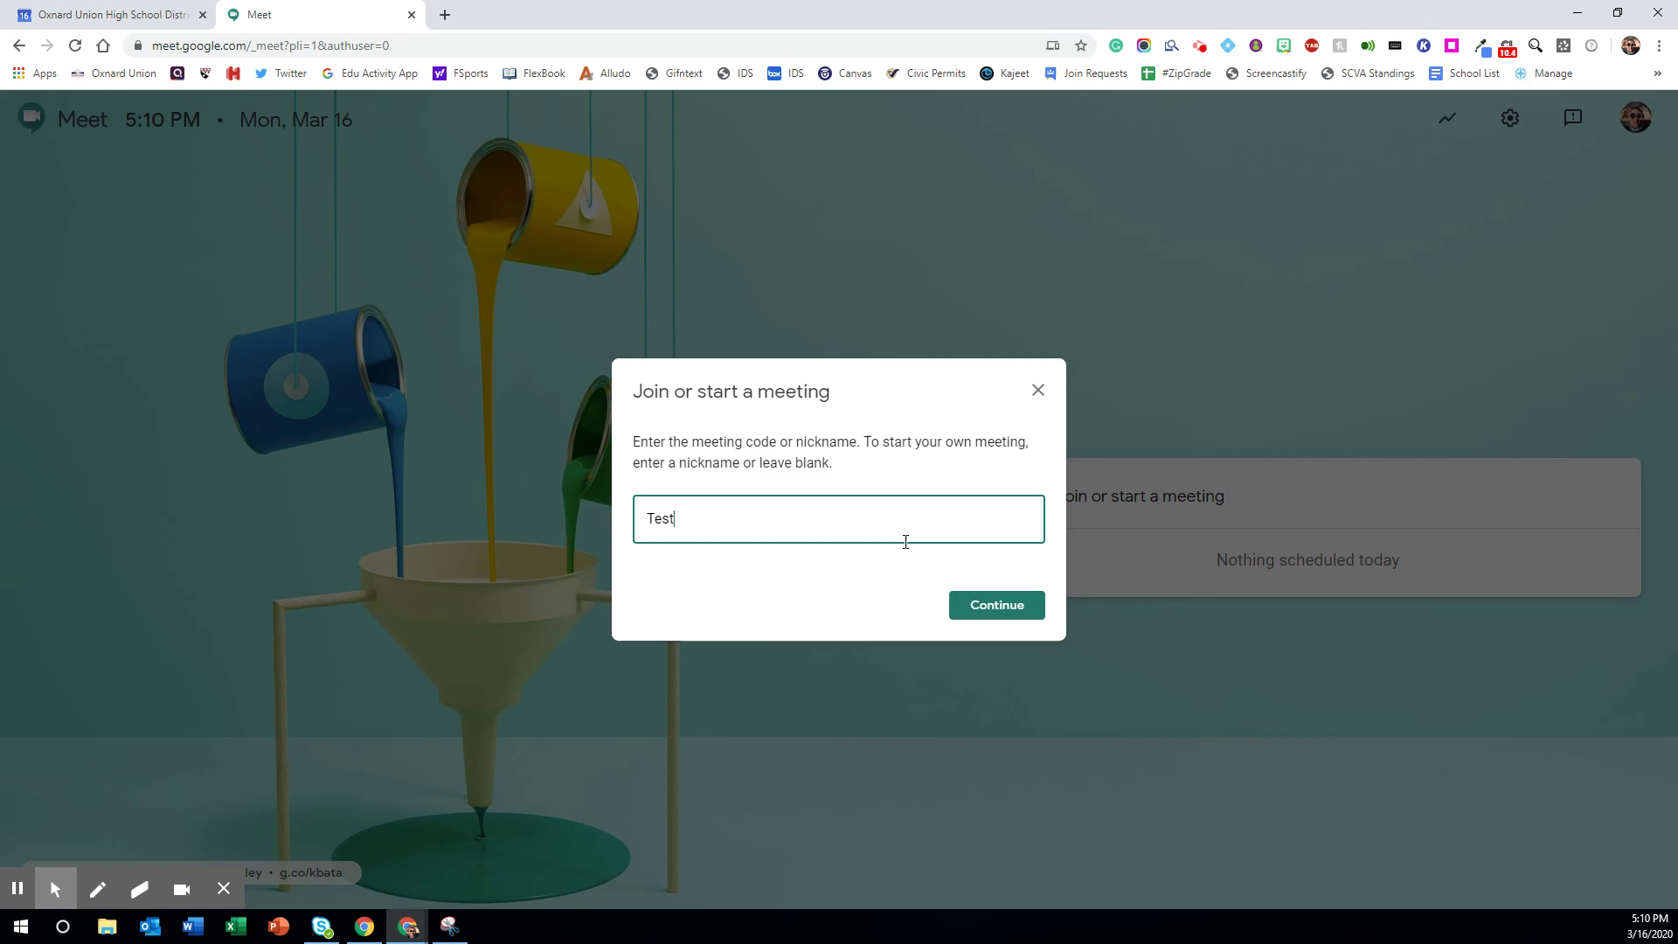
{"action": "left_click", "coordinate": [996, 602]}
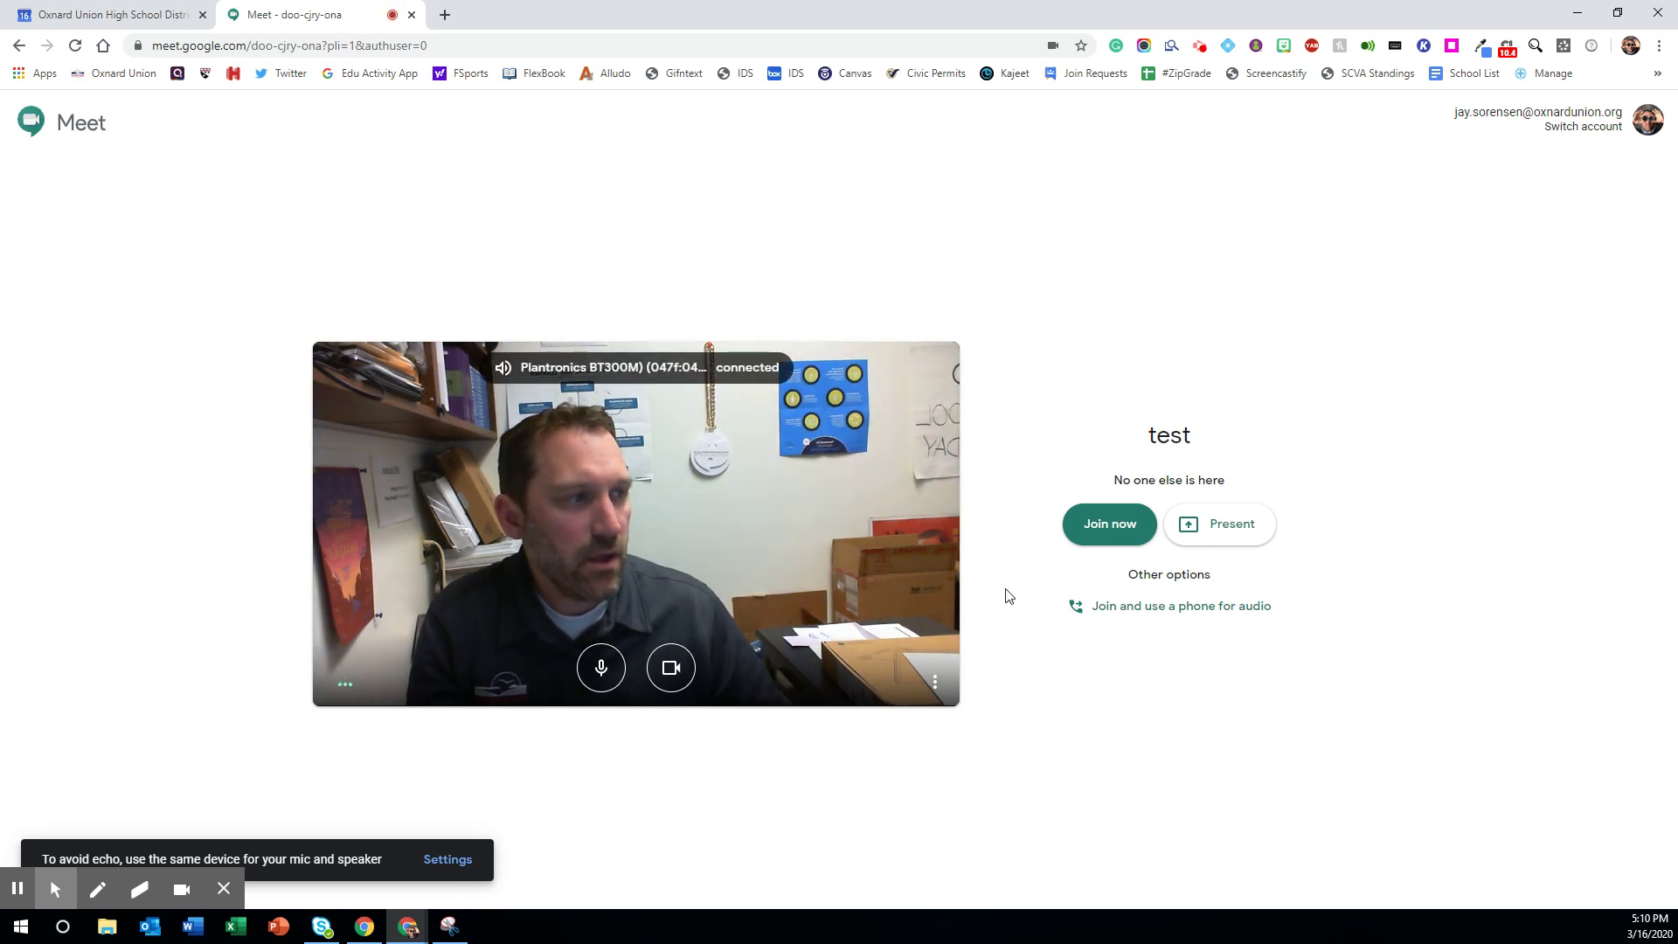
{"action": "left_click", "coordinate": [669, 667]}
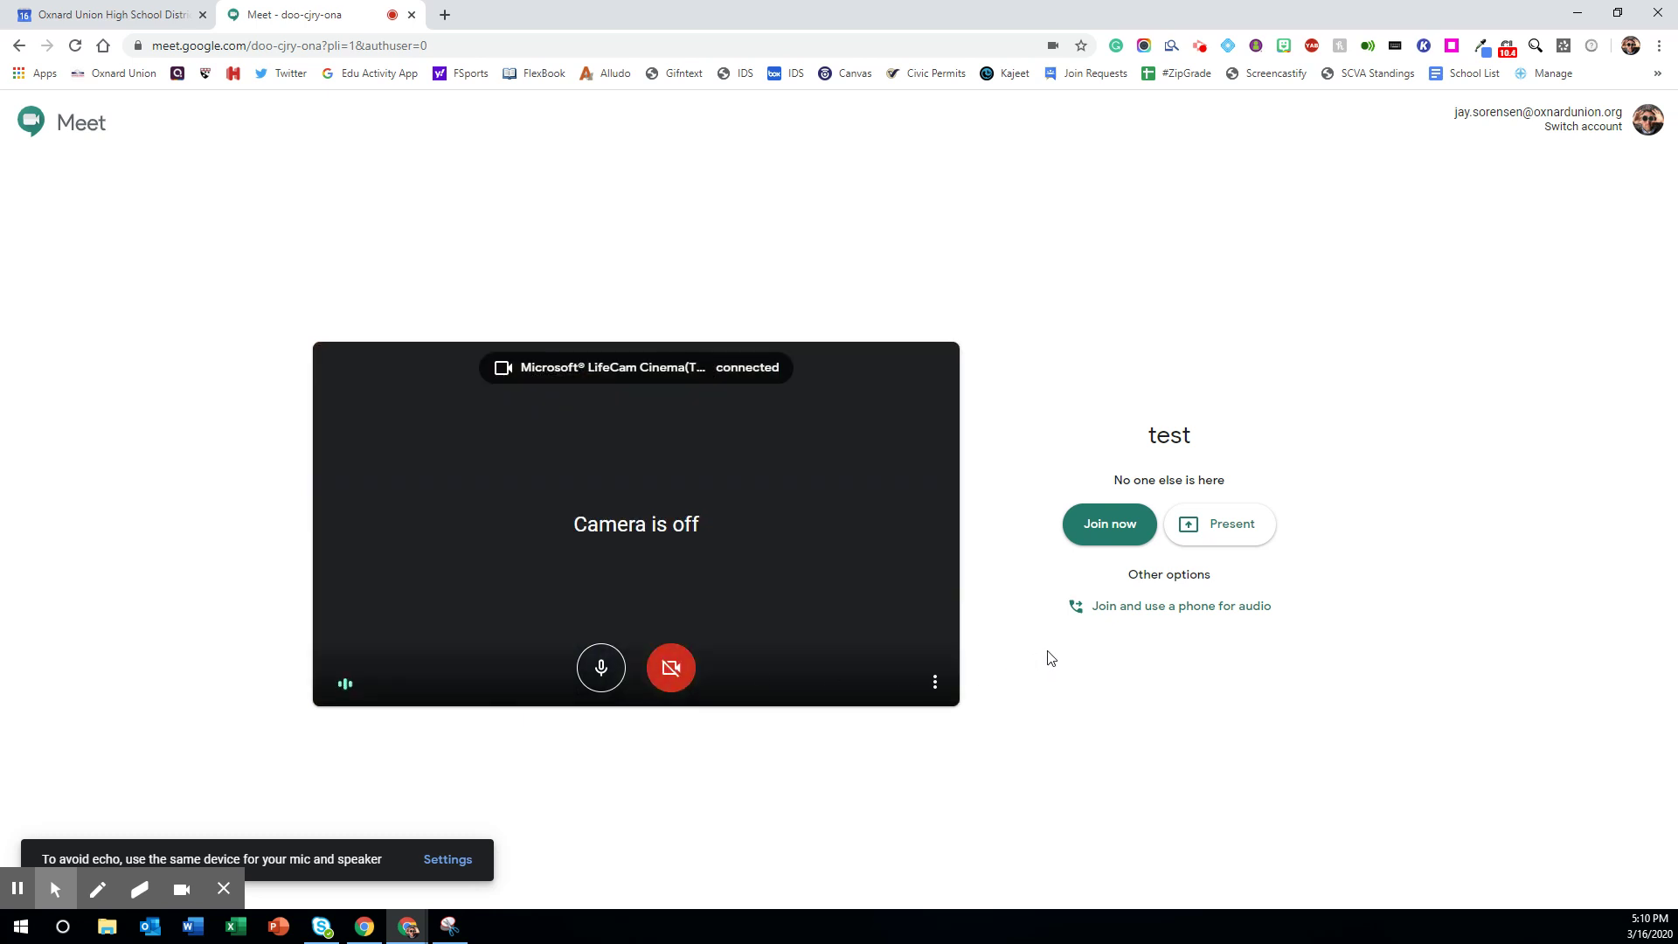
Join the 'test' meeting from the pre-join screen
{"action": "left_click", "coordinate": [1108, 527]}
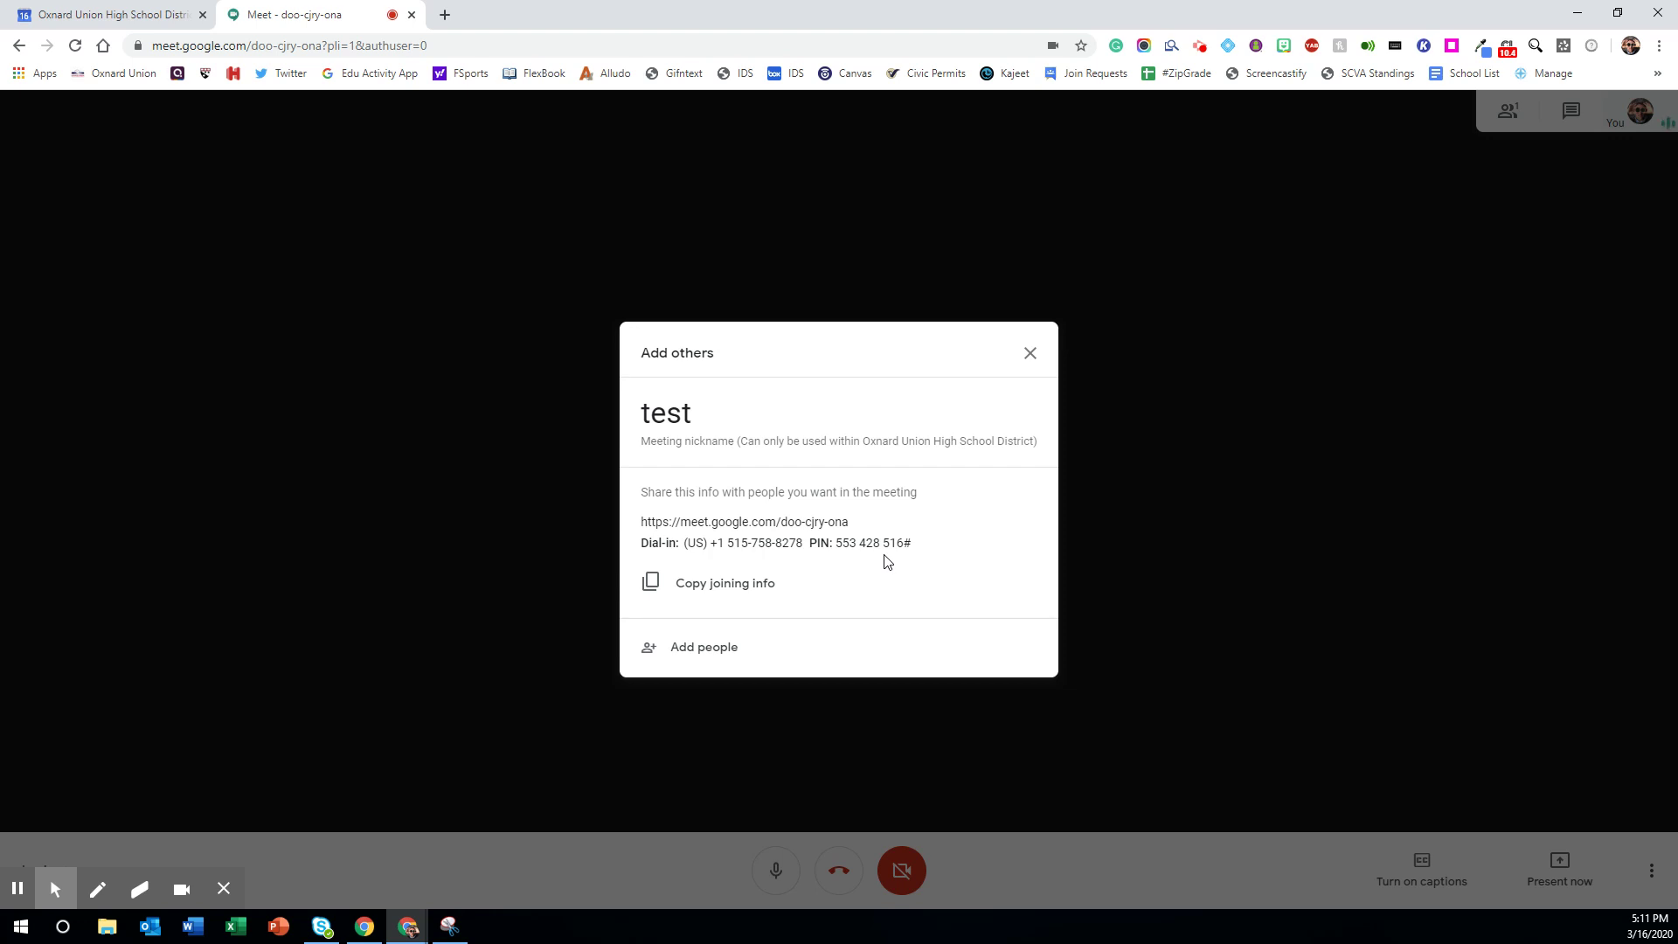
Close the joining info, send 'Chat' to everyone, and return to the people list
{"action": "left_click", "coordinate": [1030, 353]}
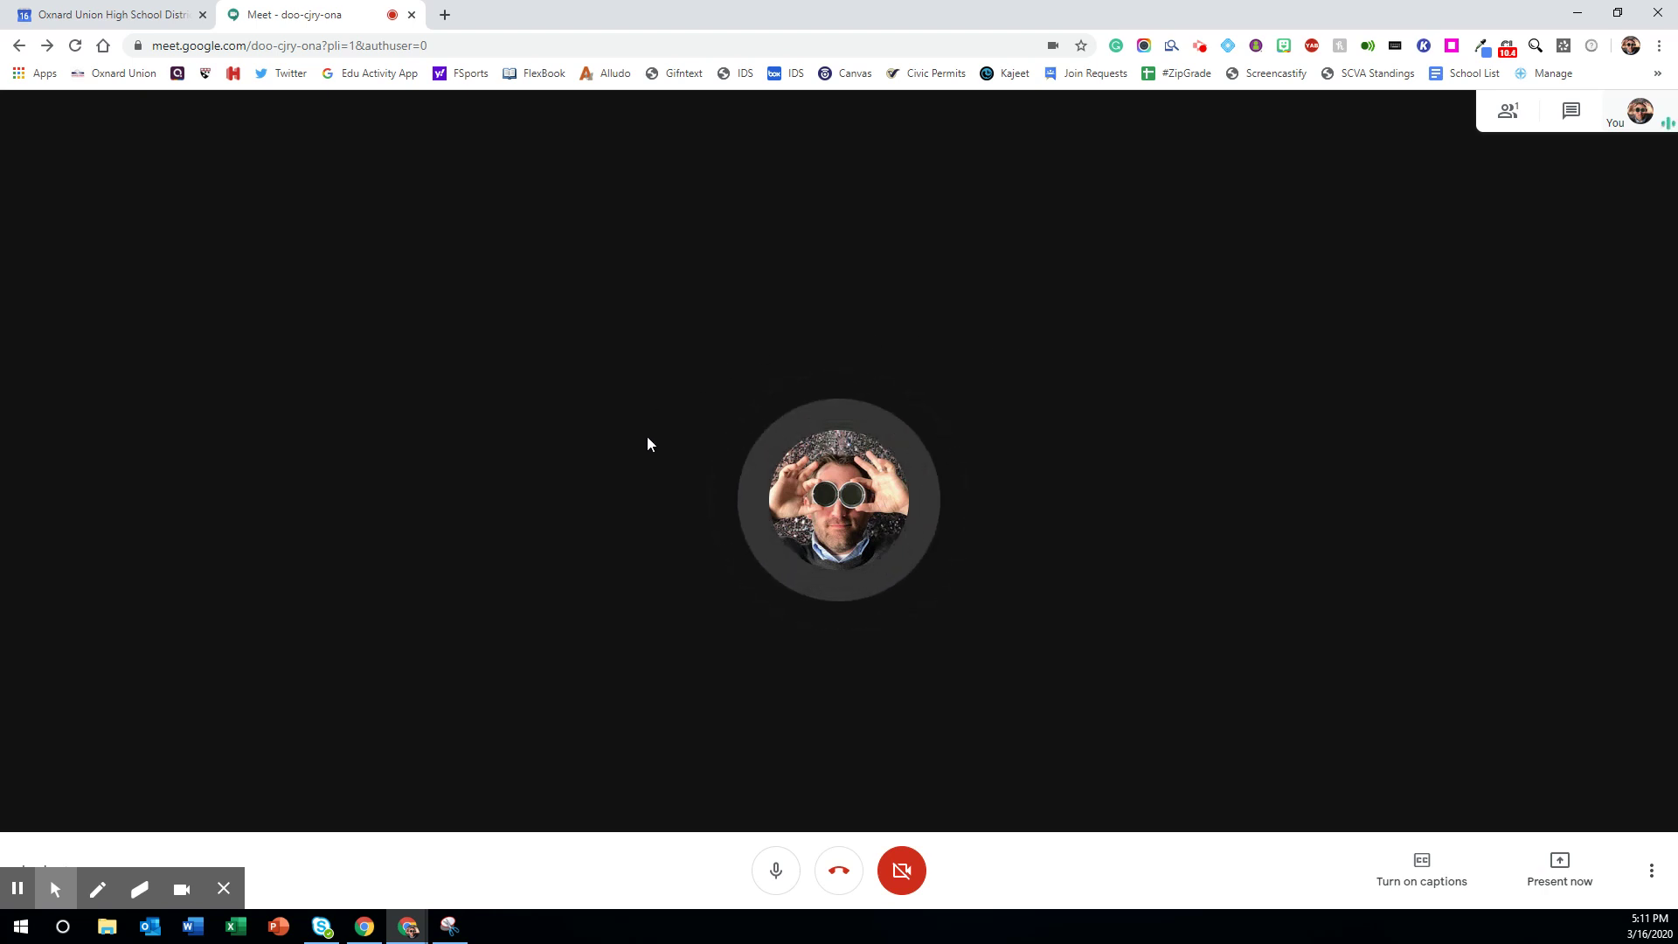
{"action": "left_click", "coordinate": [1507, 111]}
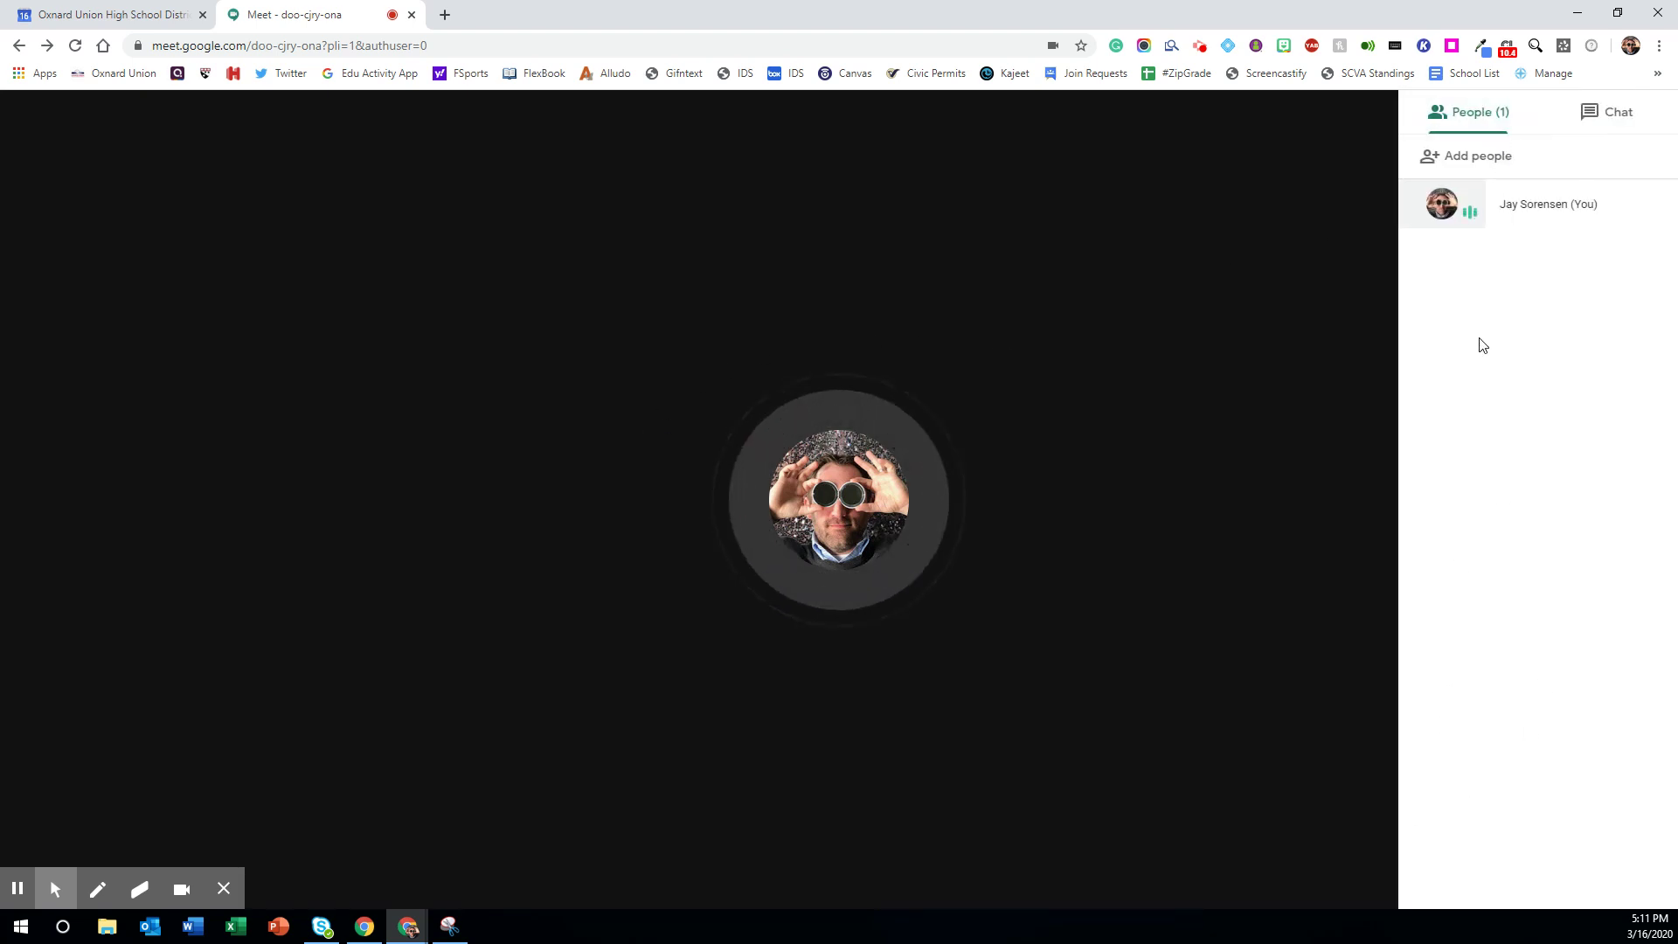
{"action": "left_click", "coordinate": [1602, 116]}
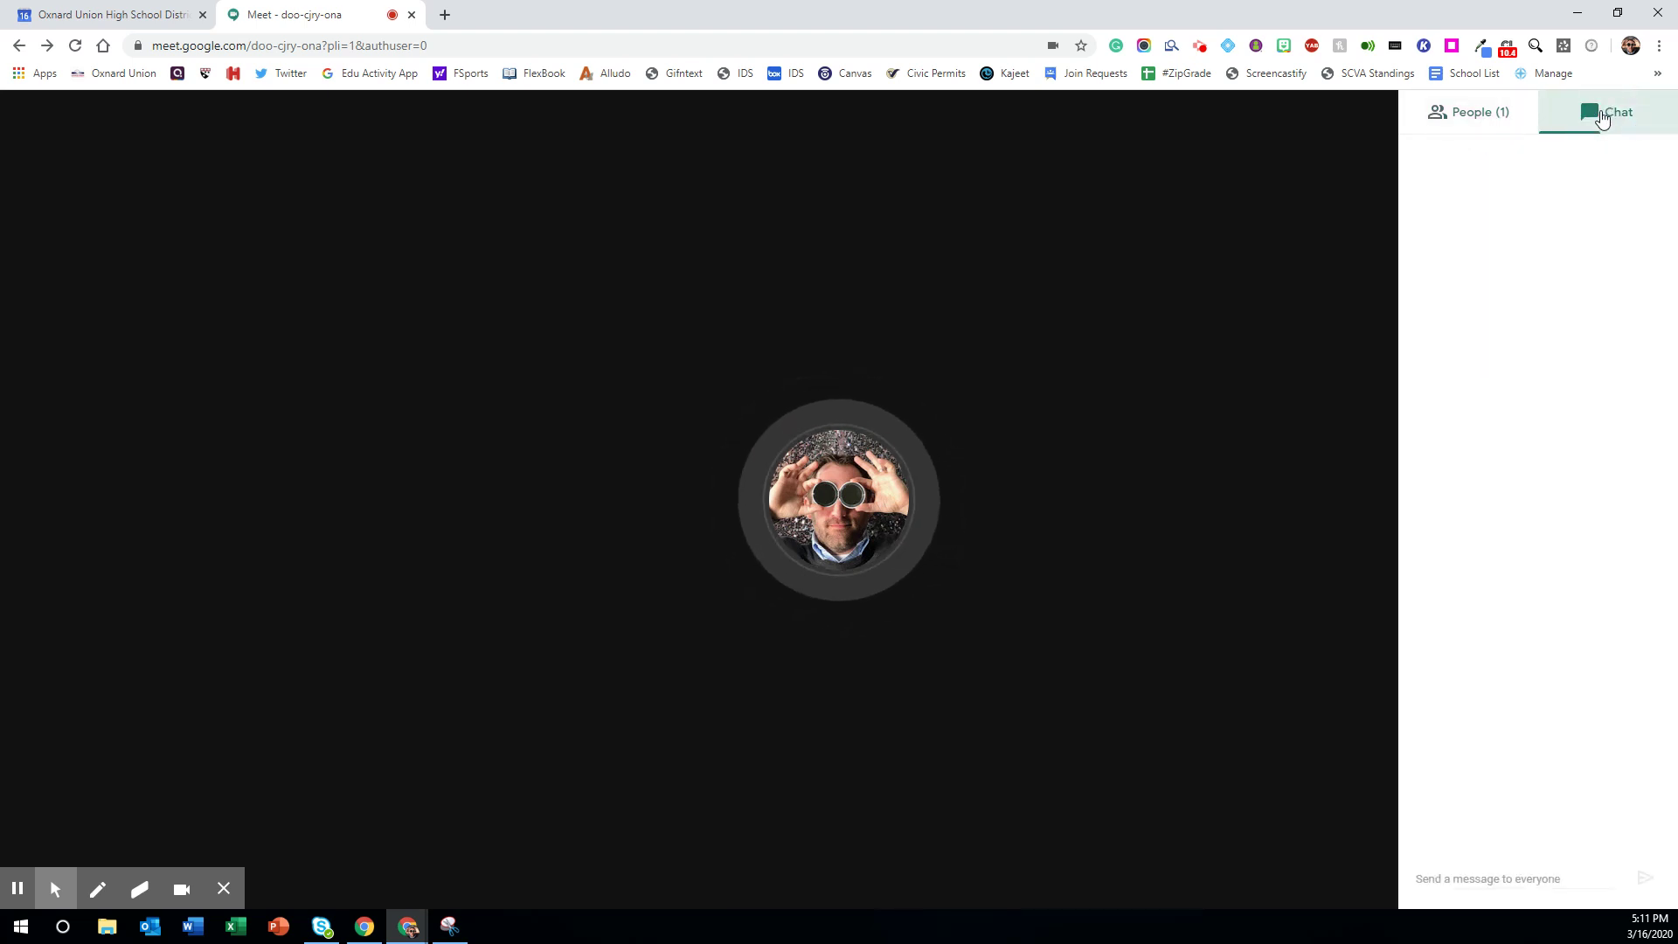
{"action": "left_click", "coordinate": [1460, 876]}
{"action": "type", "text": "Chat"}
{"action": "key", "text": "Return"}
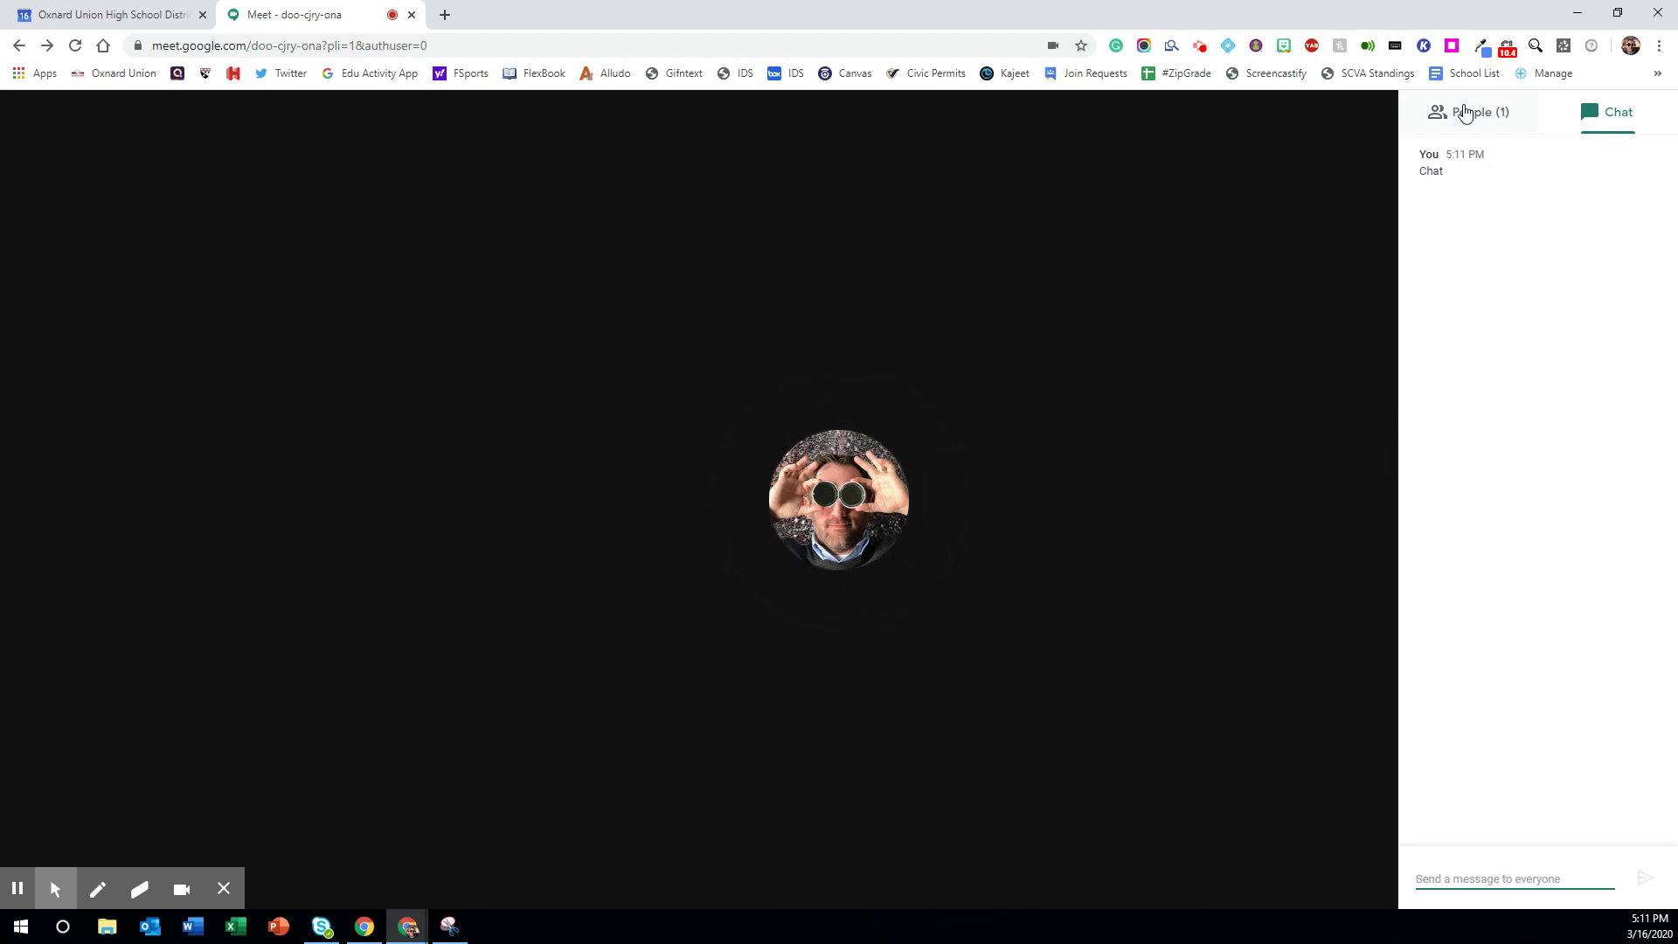
{"action": "left_click", "coordinate": [1466, 110]}
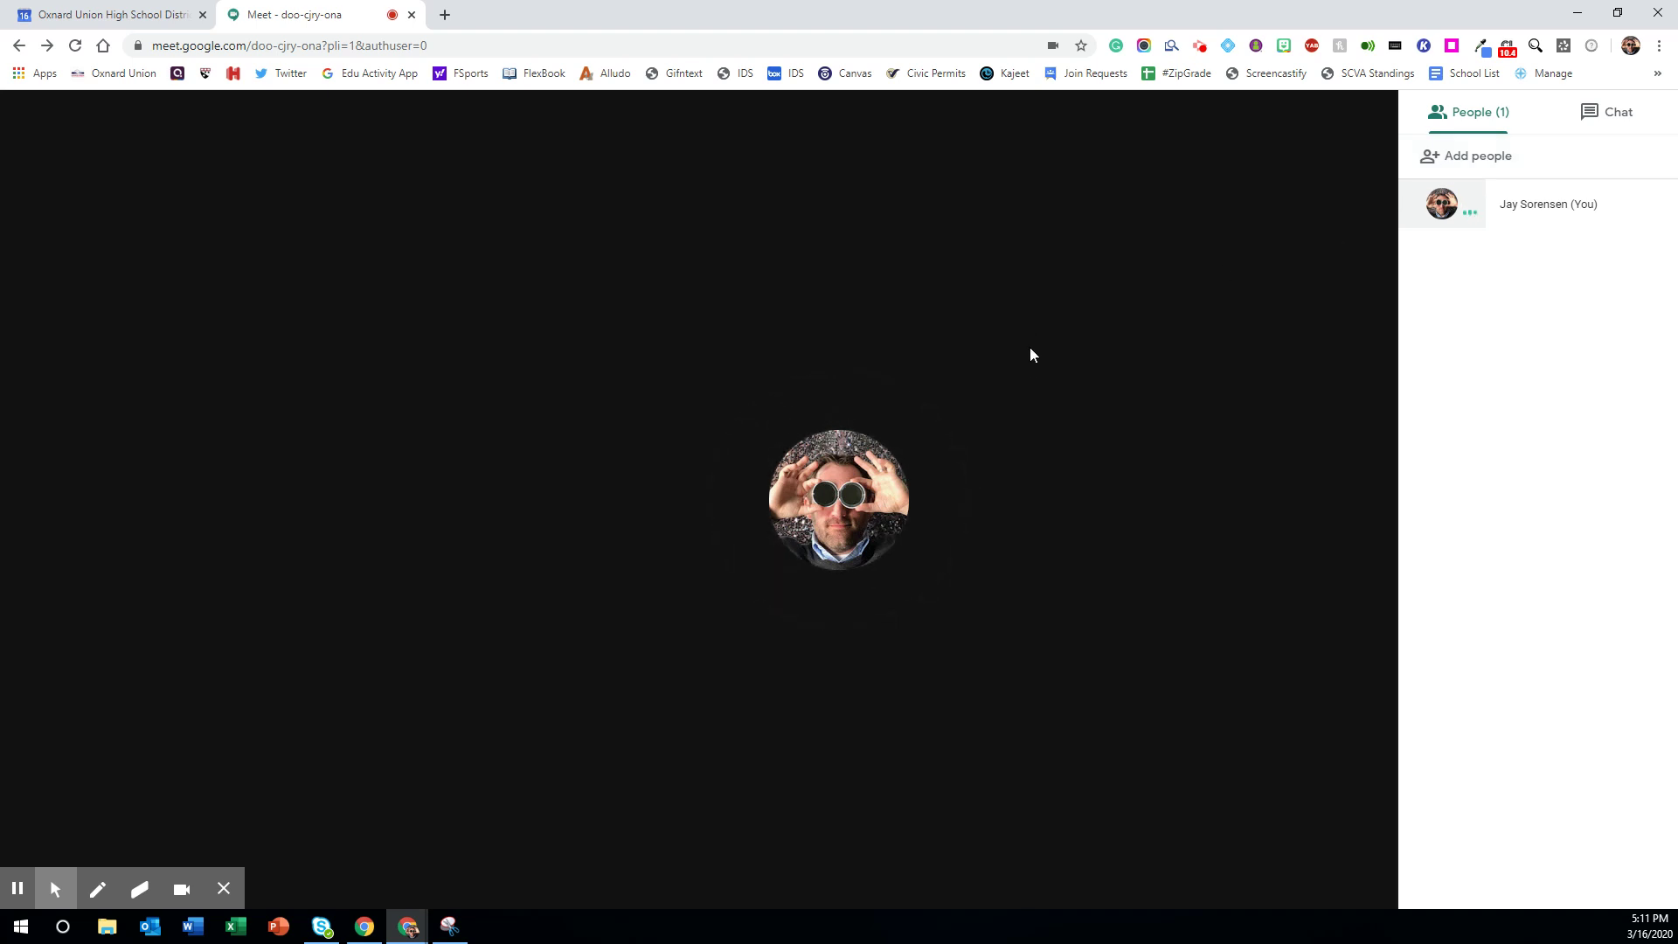
Close the side panel and start recording the meeting, accepting the consent notice
{"action": "left_click", "coordinate": [1172, 524]}
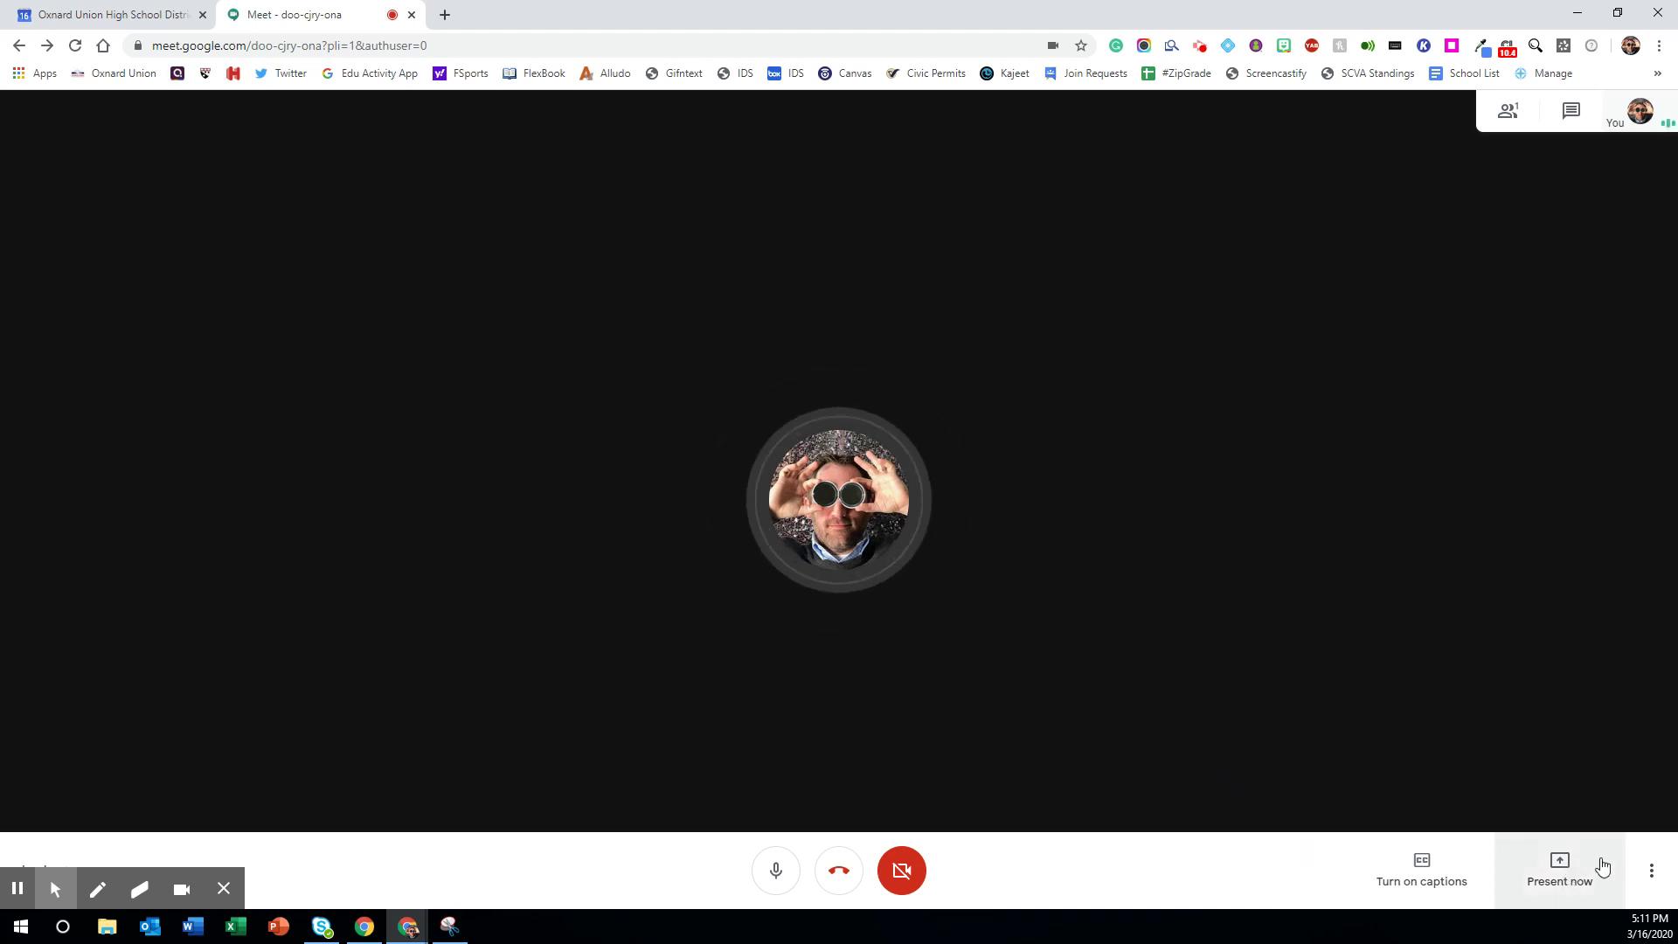
{"action": "left_click", "coordinate": [1651, 880]}
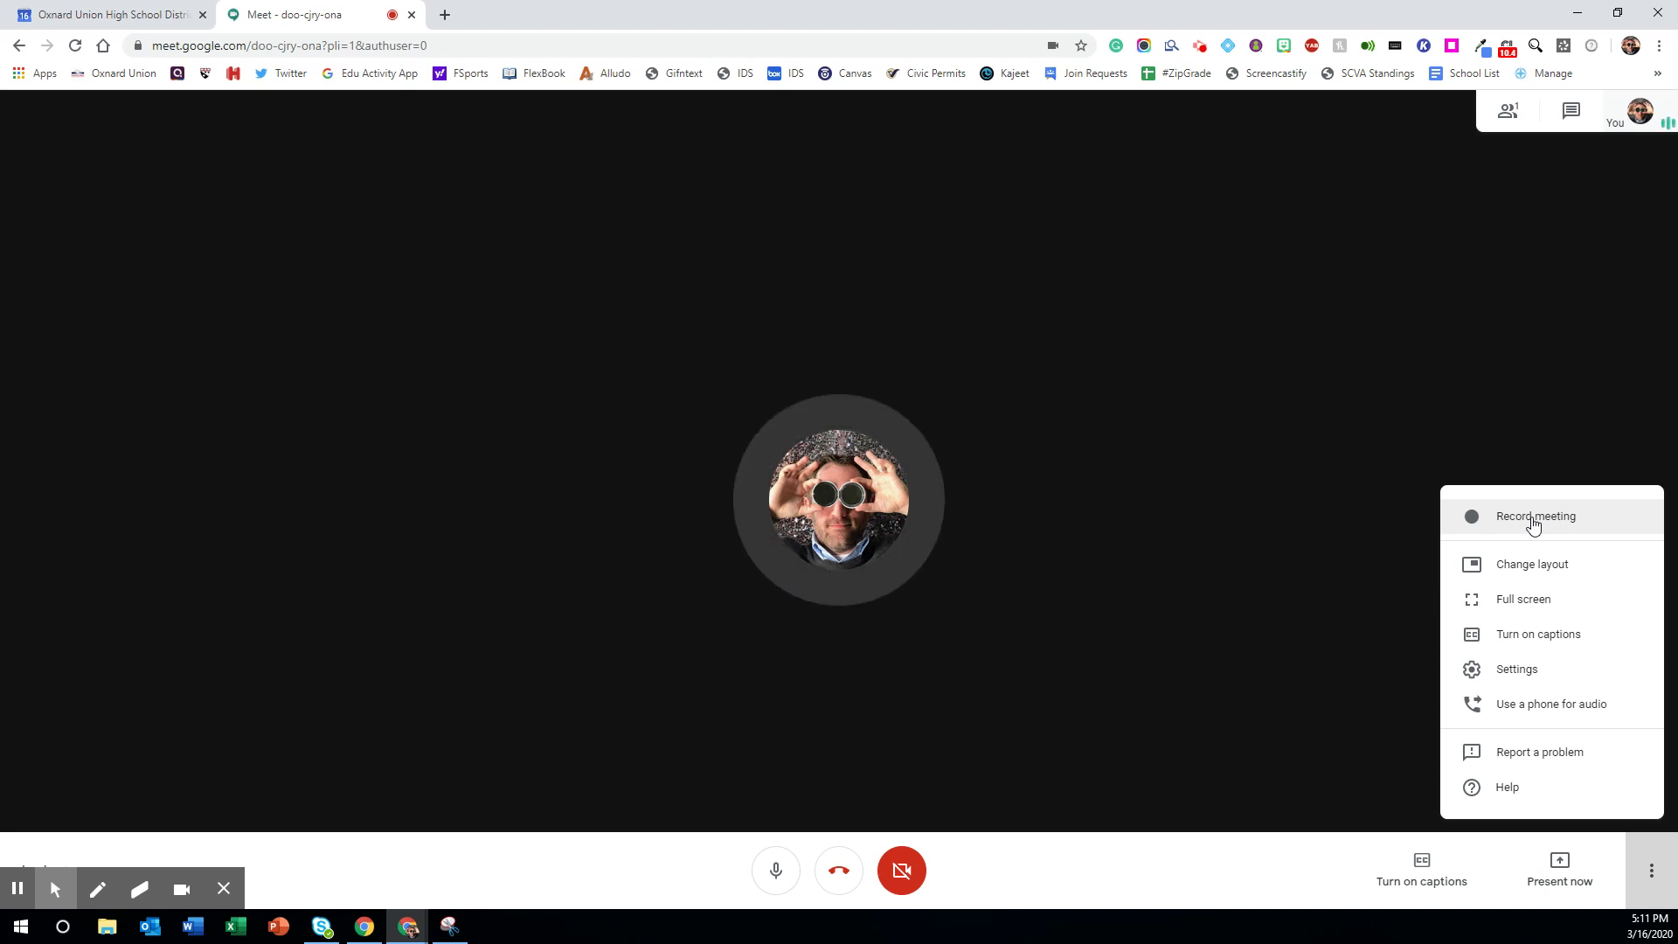
{"action": "left_click", "coordinate": [1533, 521]}
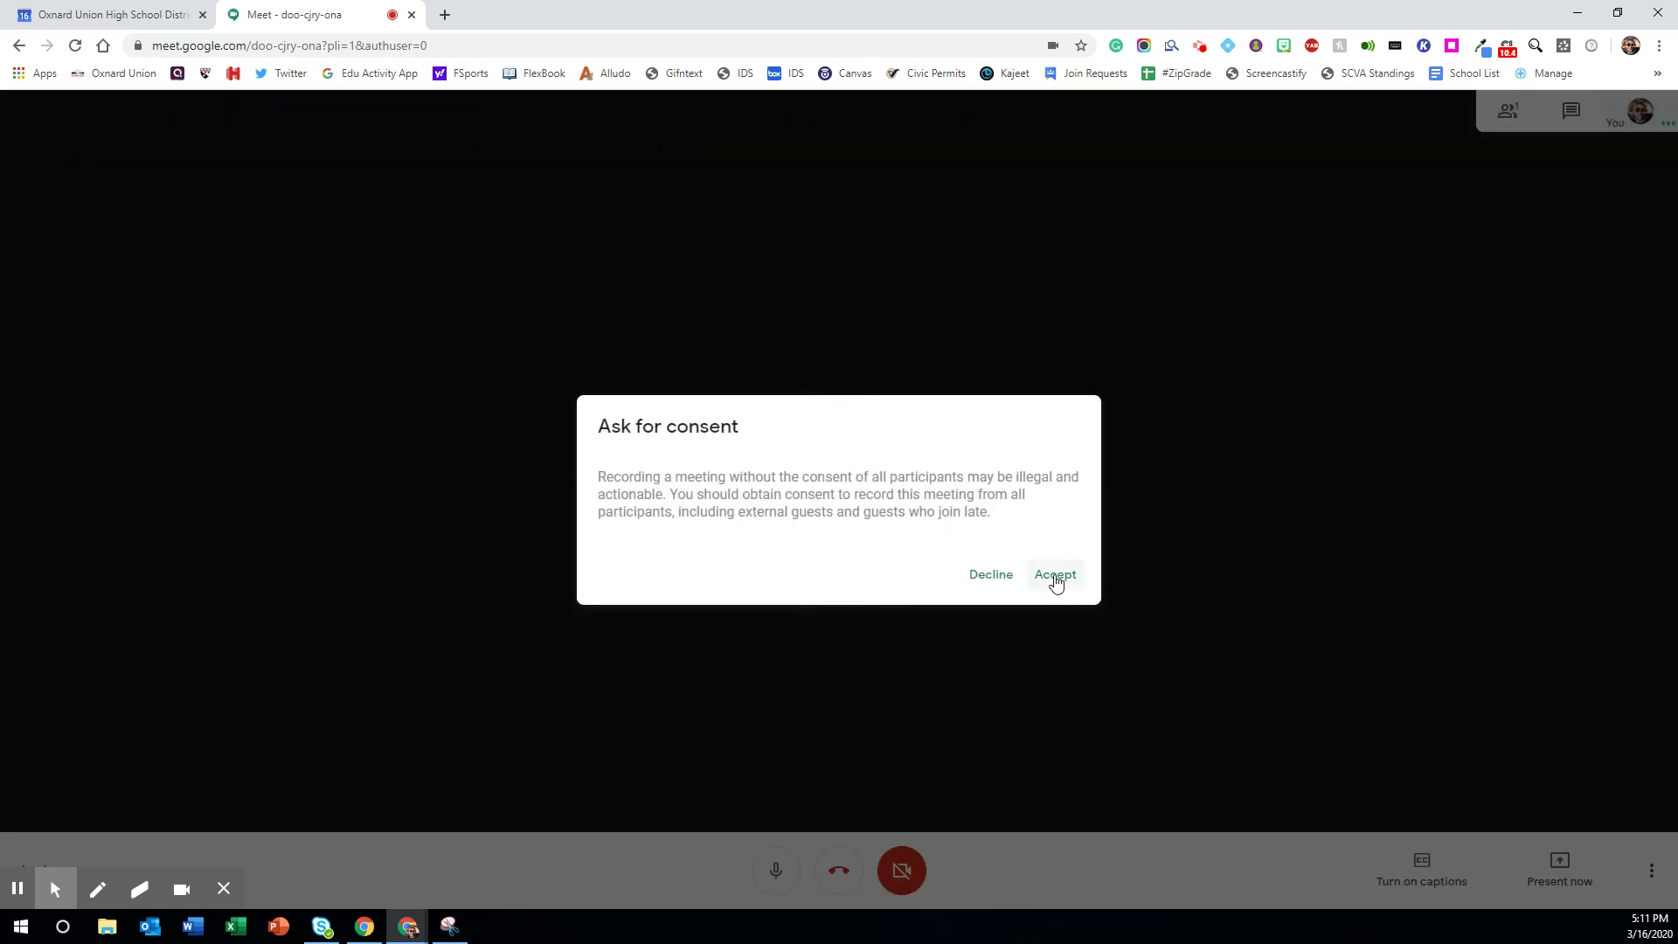
{"action": "left_click", "coordinate": [1055, 574]}
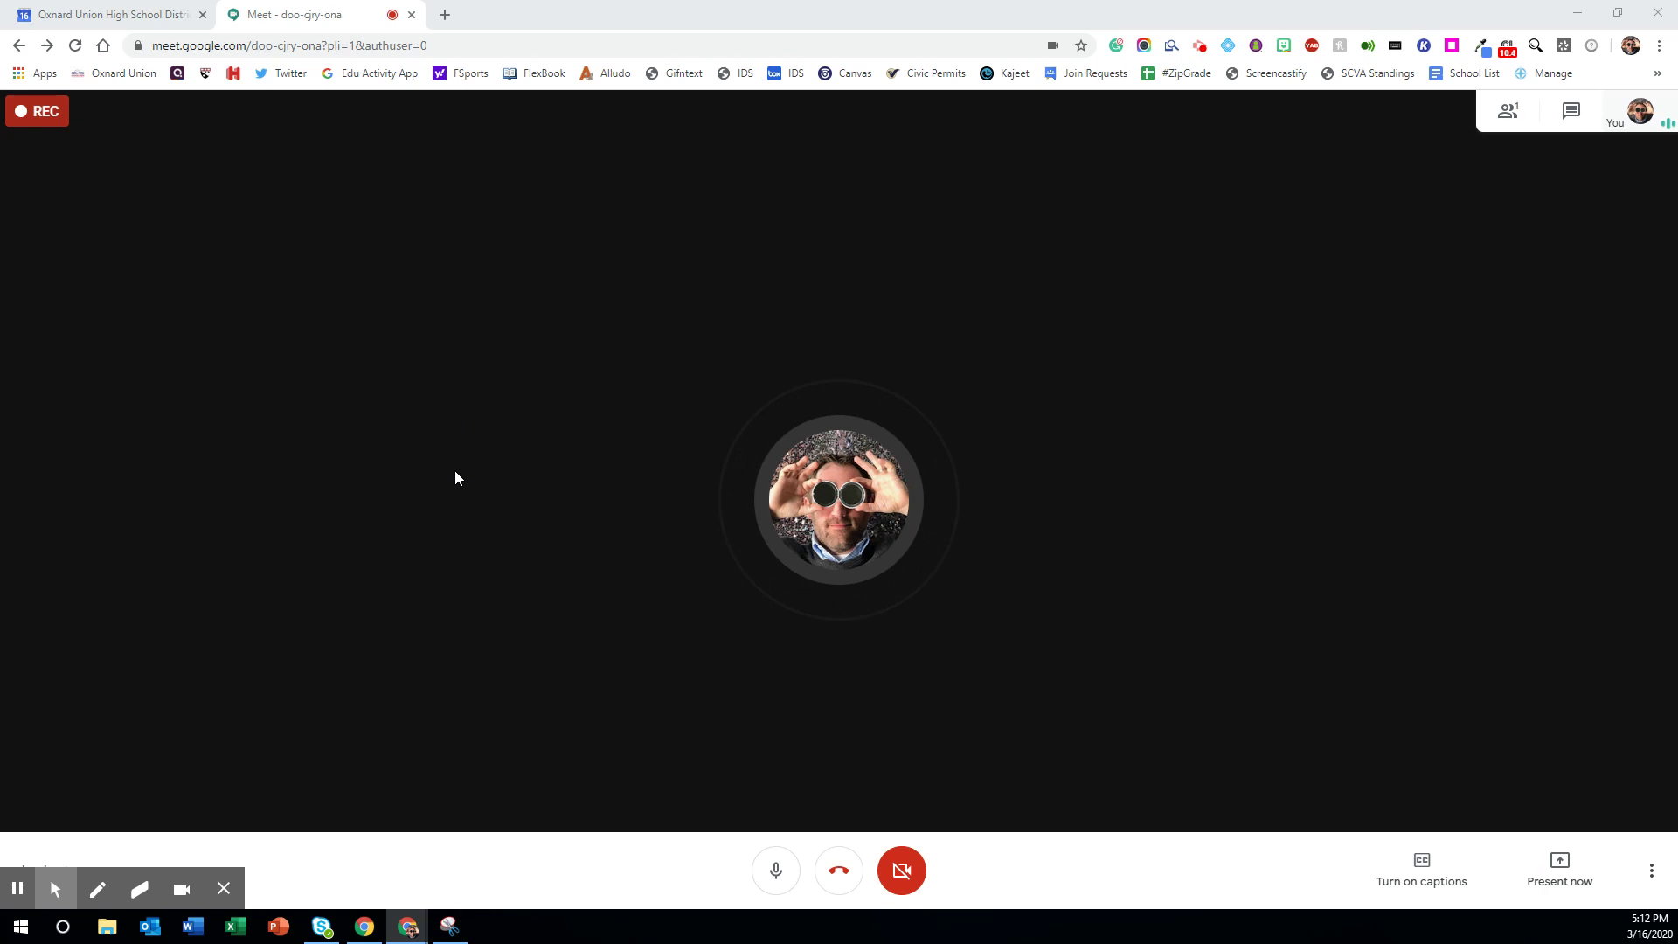
Present the My Drive window to everyone in the call
{"action": "left_click", "coordinate": [1530, 849]}
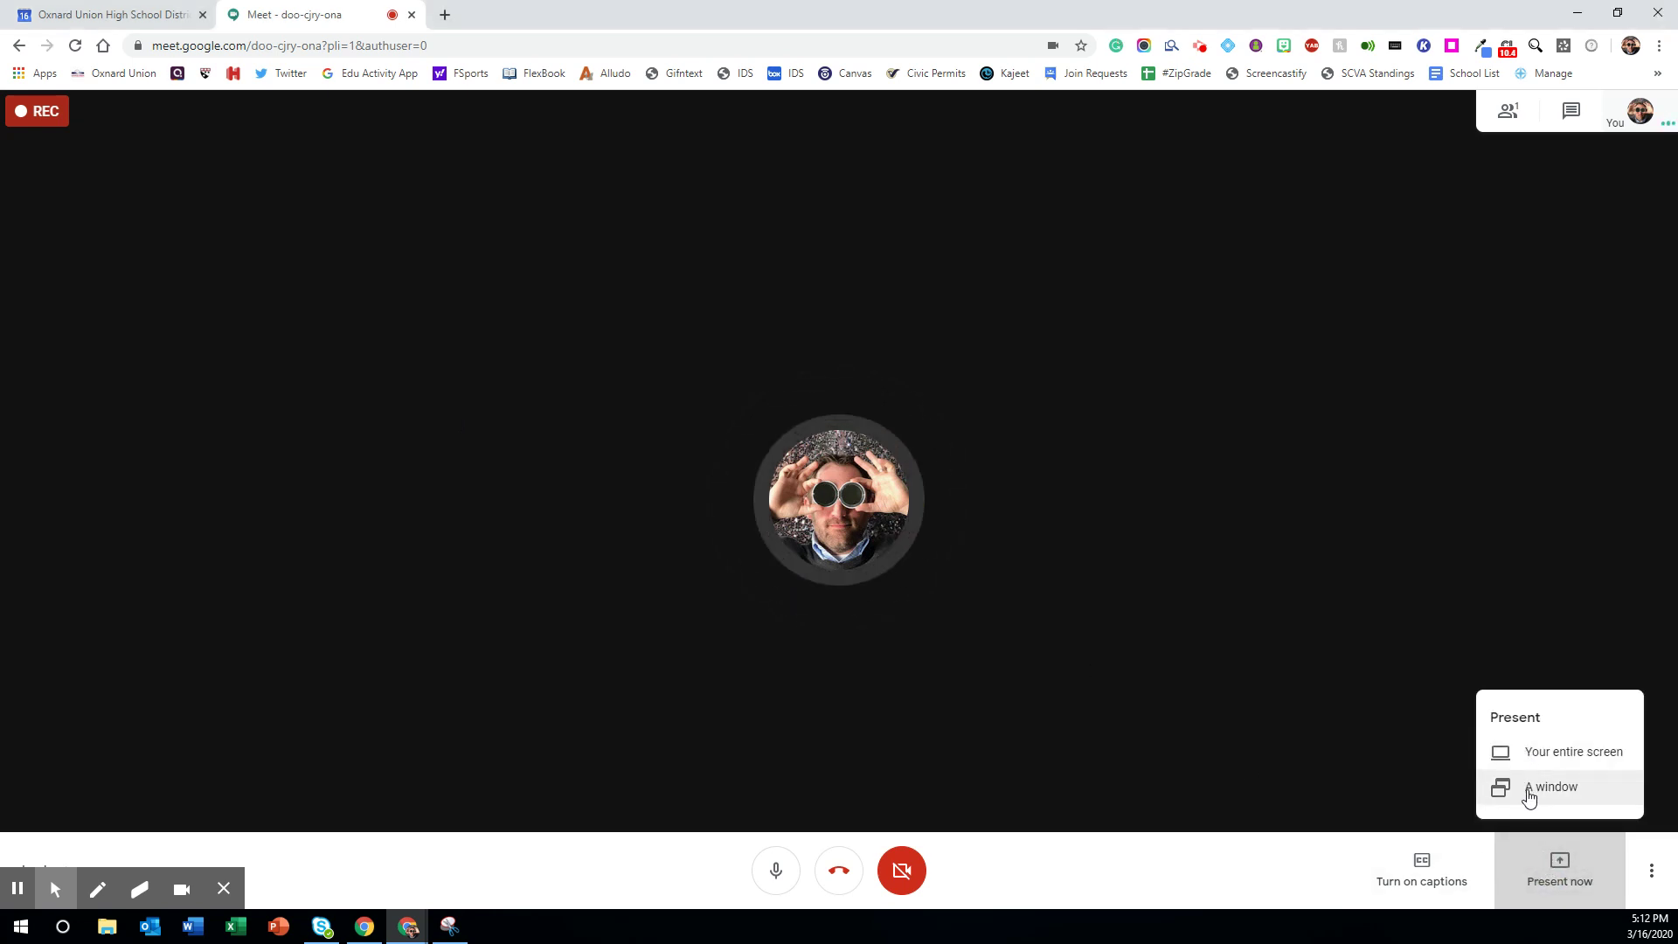
{"action": "left_click", "coordinate": [1529, 791]}
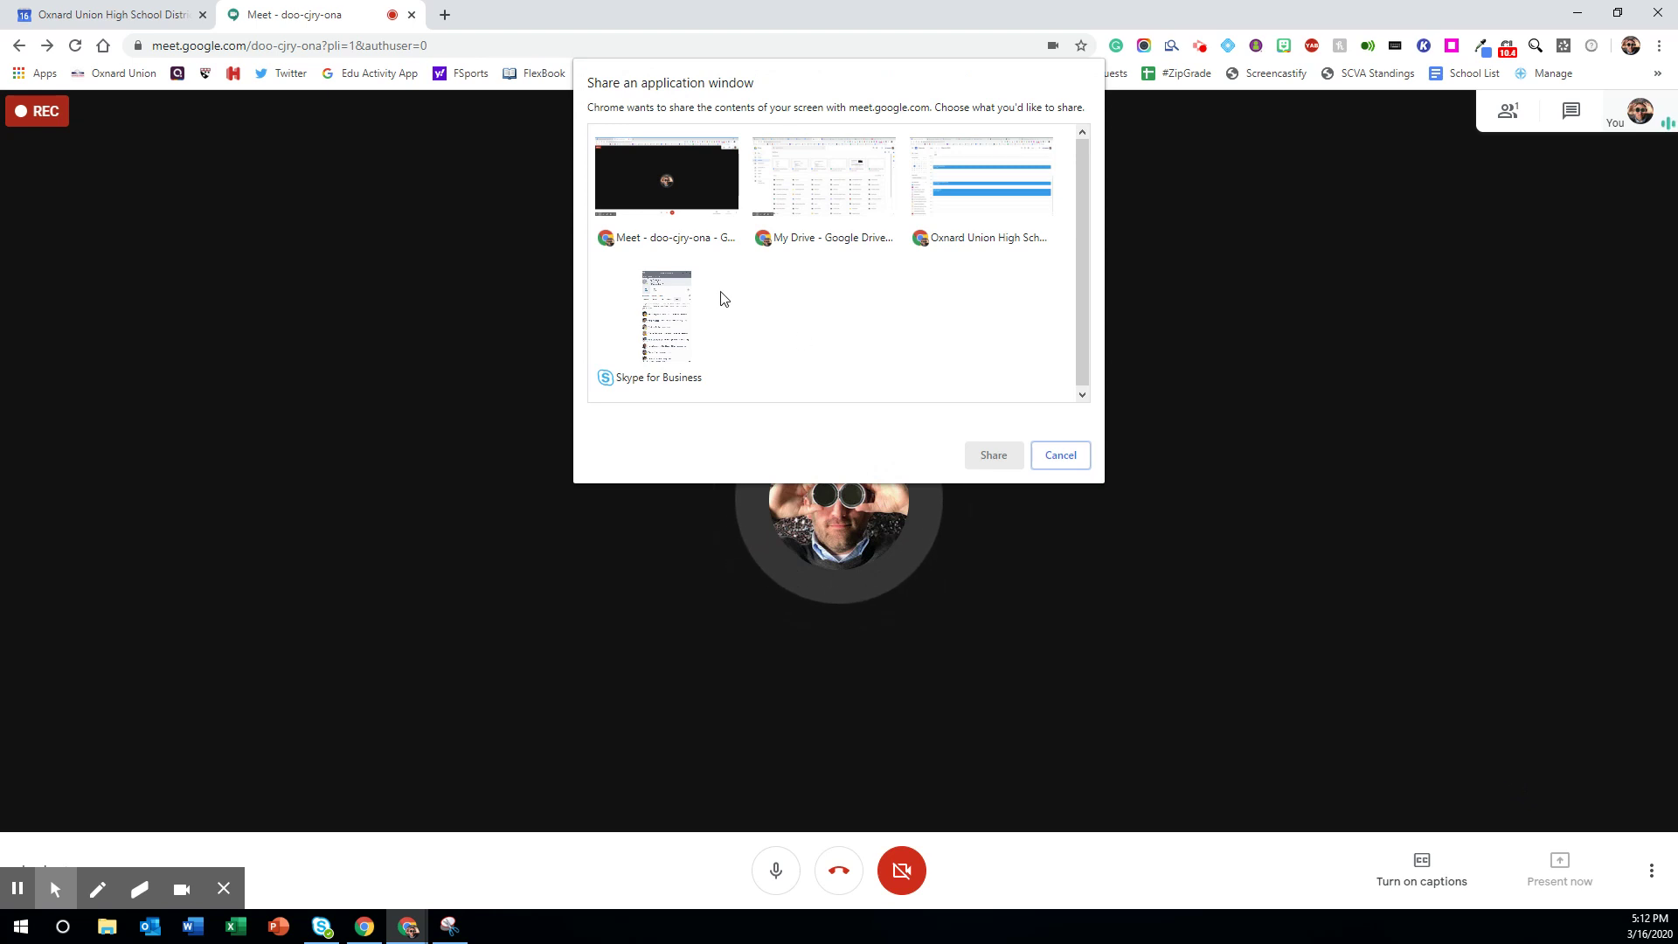
{"action": "left_click", "coordinate": [798, 215]}
{"action": "left_click", "coordinate": [994, 456]}
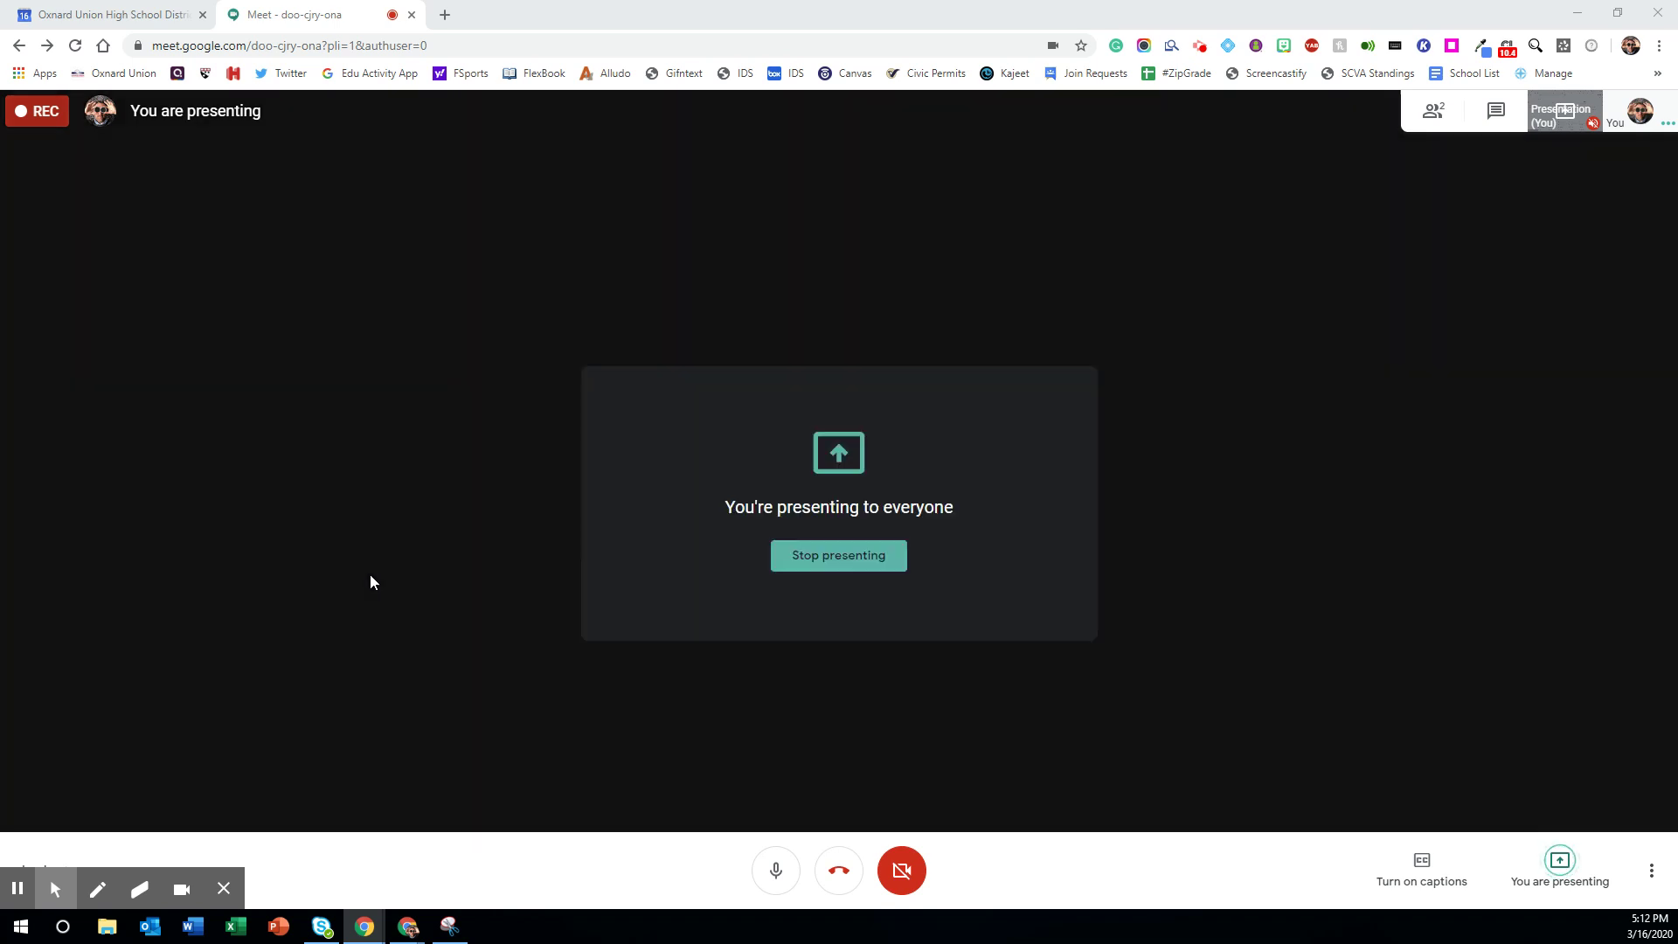
Stop presenting, then switch the camera on and back off
{"action": "left_click", "coordinate": [835, 559]}
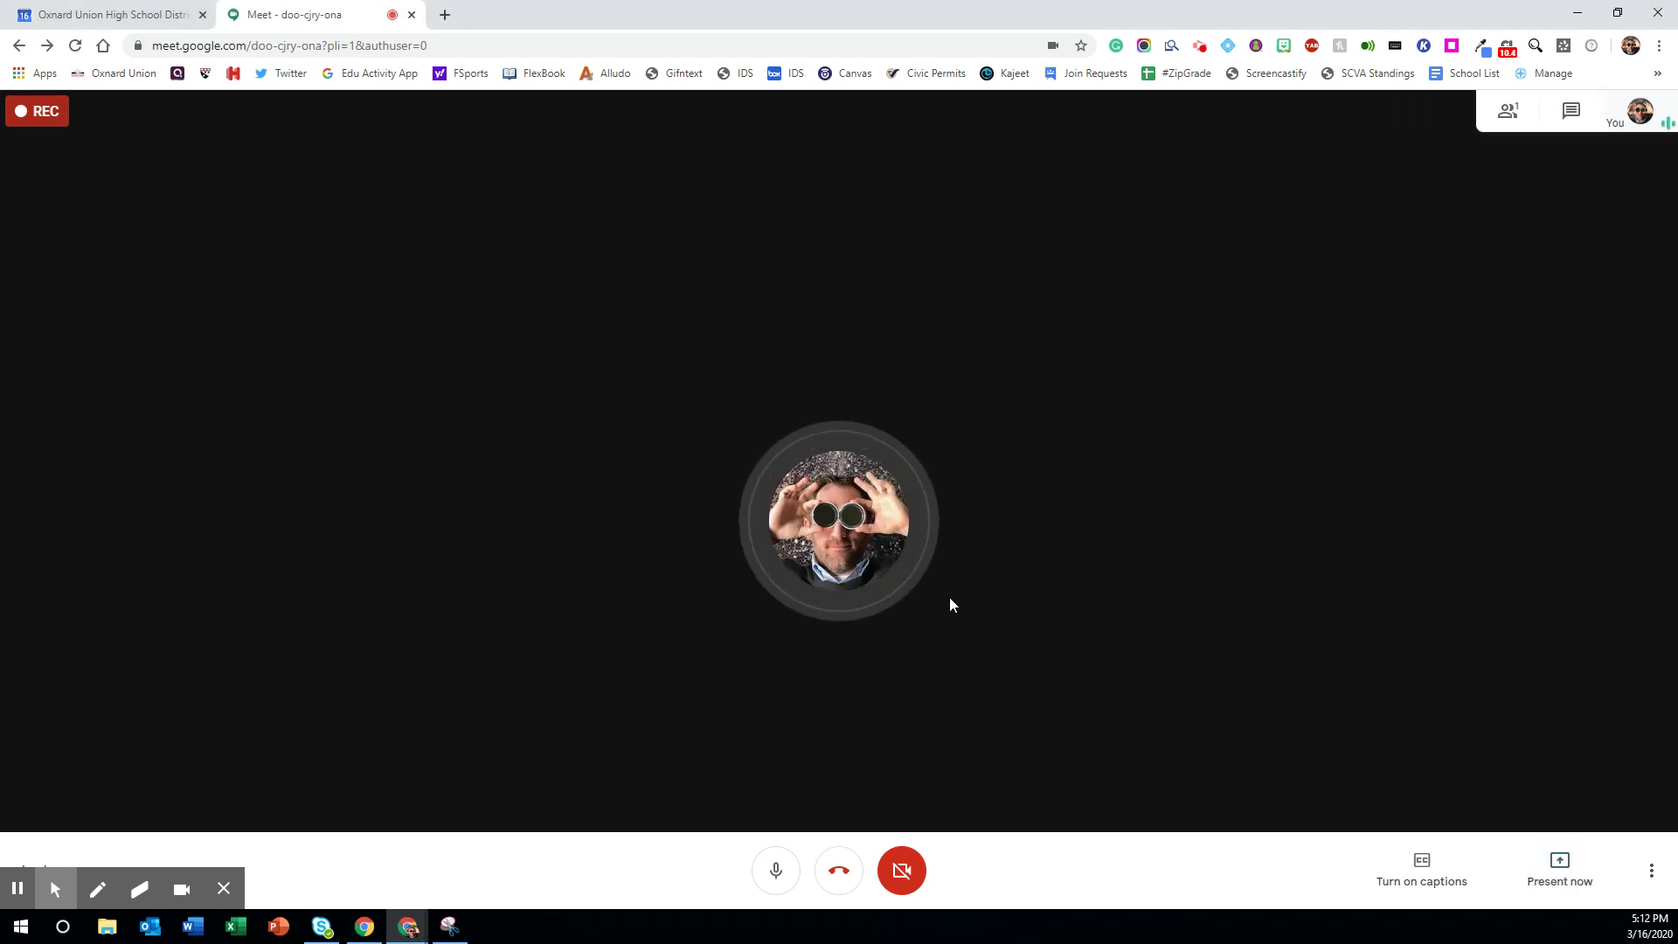
{"action": "left_click", "coordinate": [903, 875]}
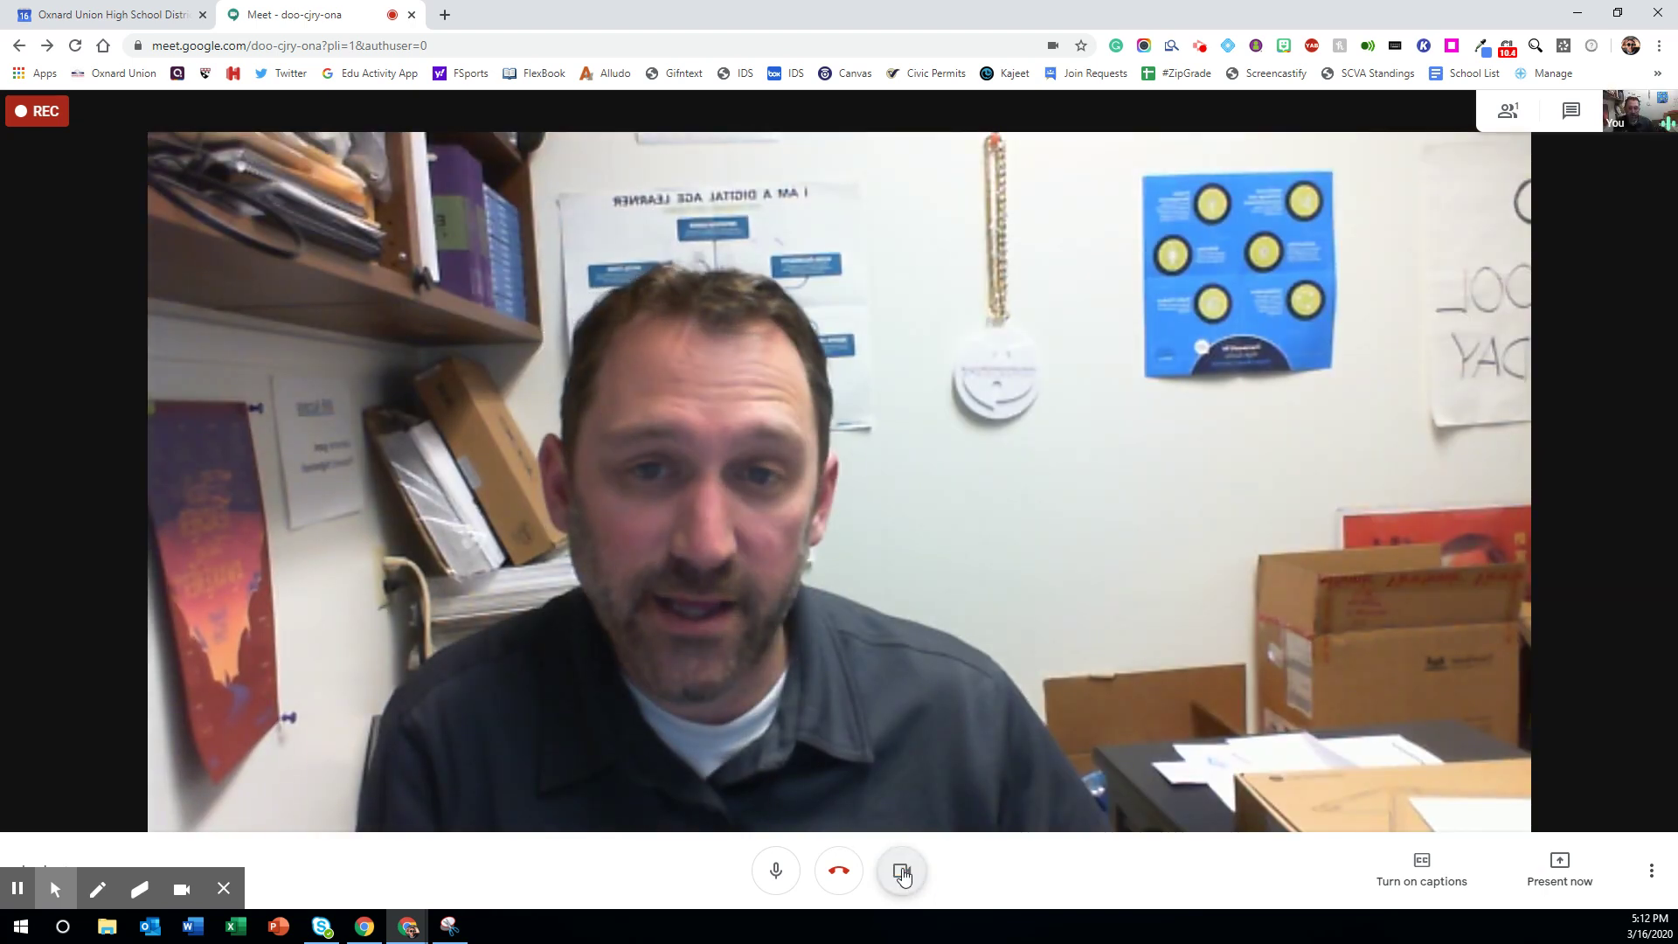
{"action": "left_click", "coordinate": [903, 874]}
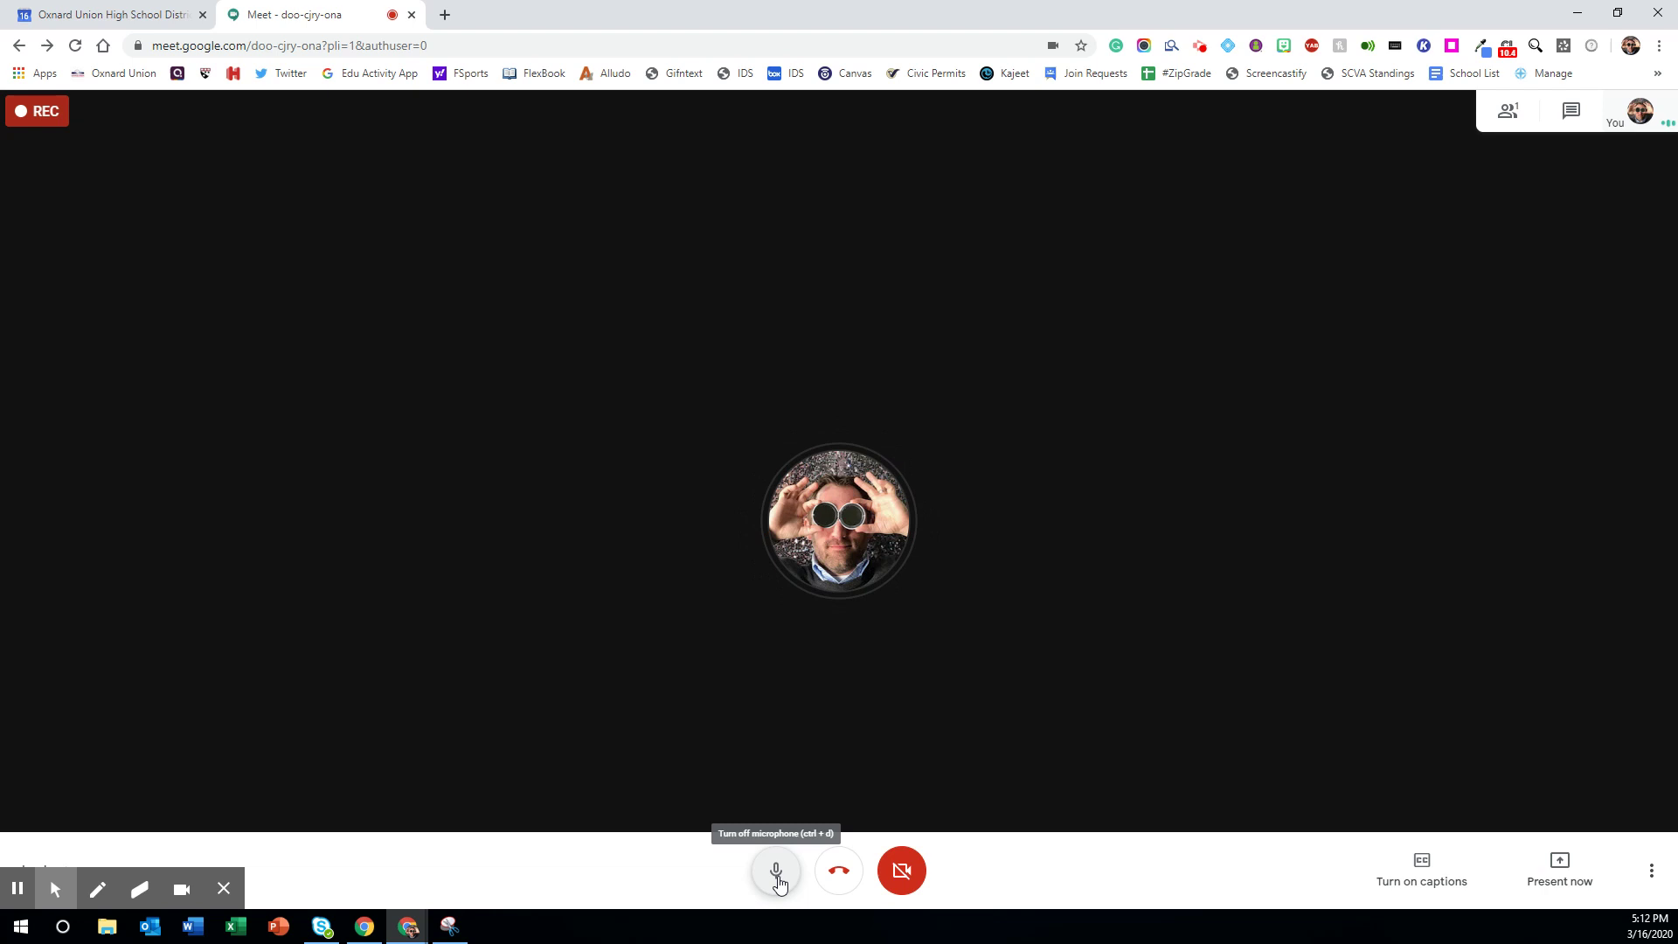
Mute, unmute, and mute the microphone again
{"action": "left_click", "coordinate": [777, 881]}
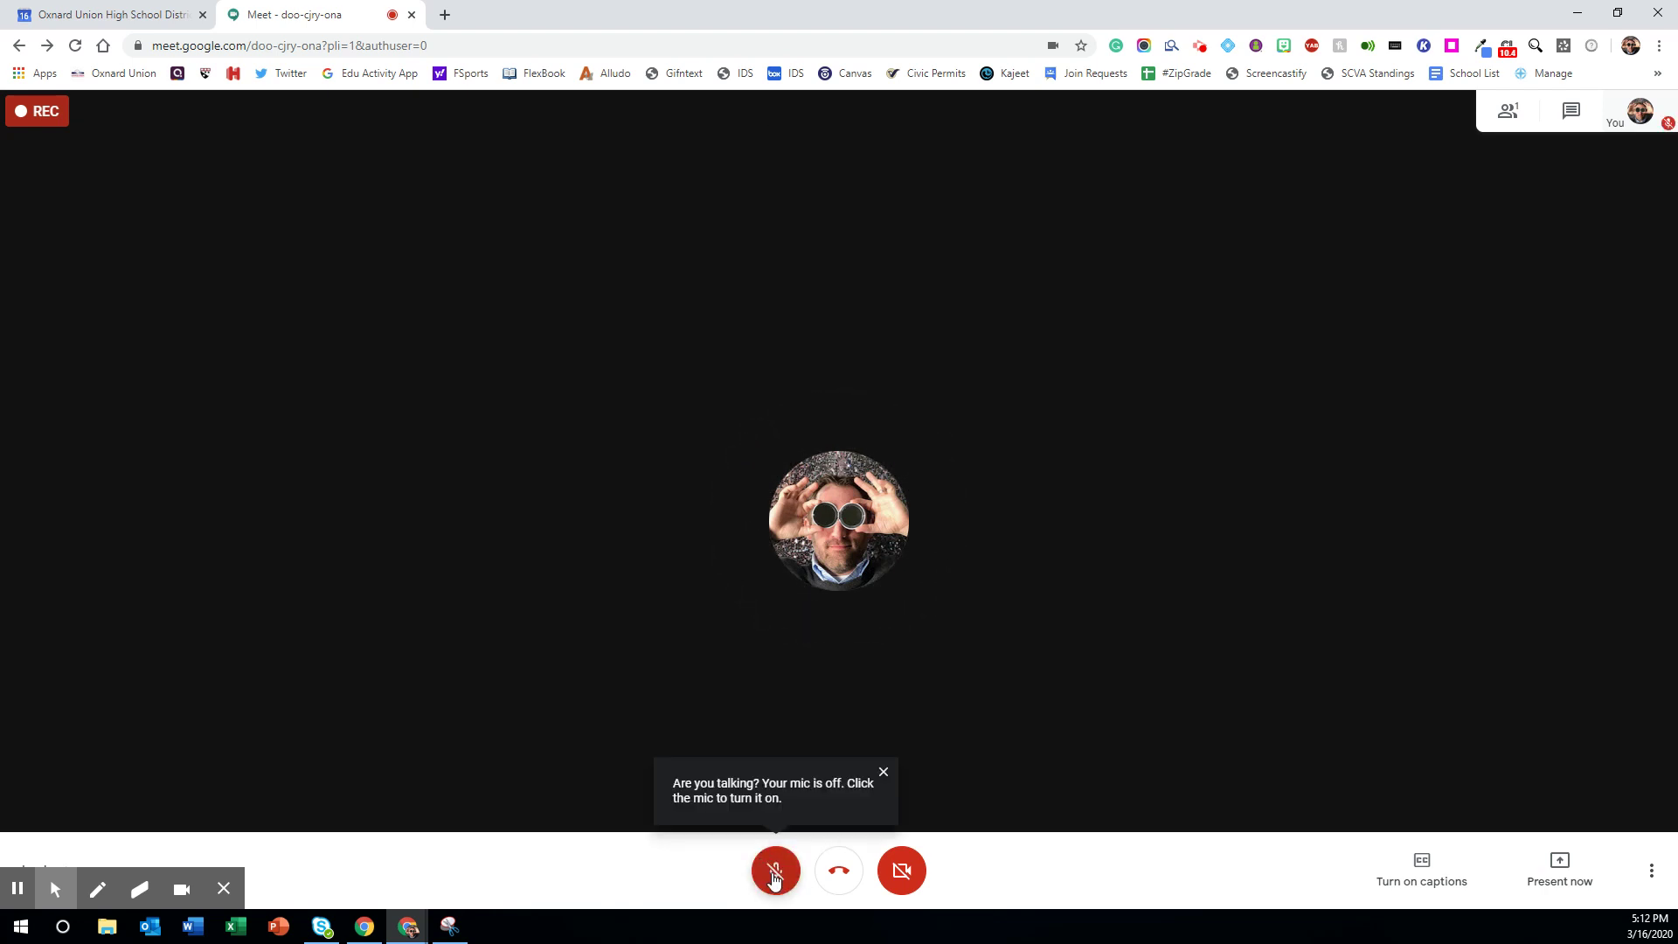
{"action": "left_click", "coordinate": [775, 874]}
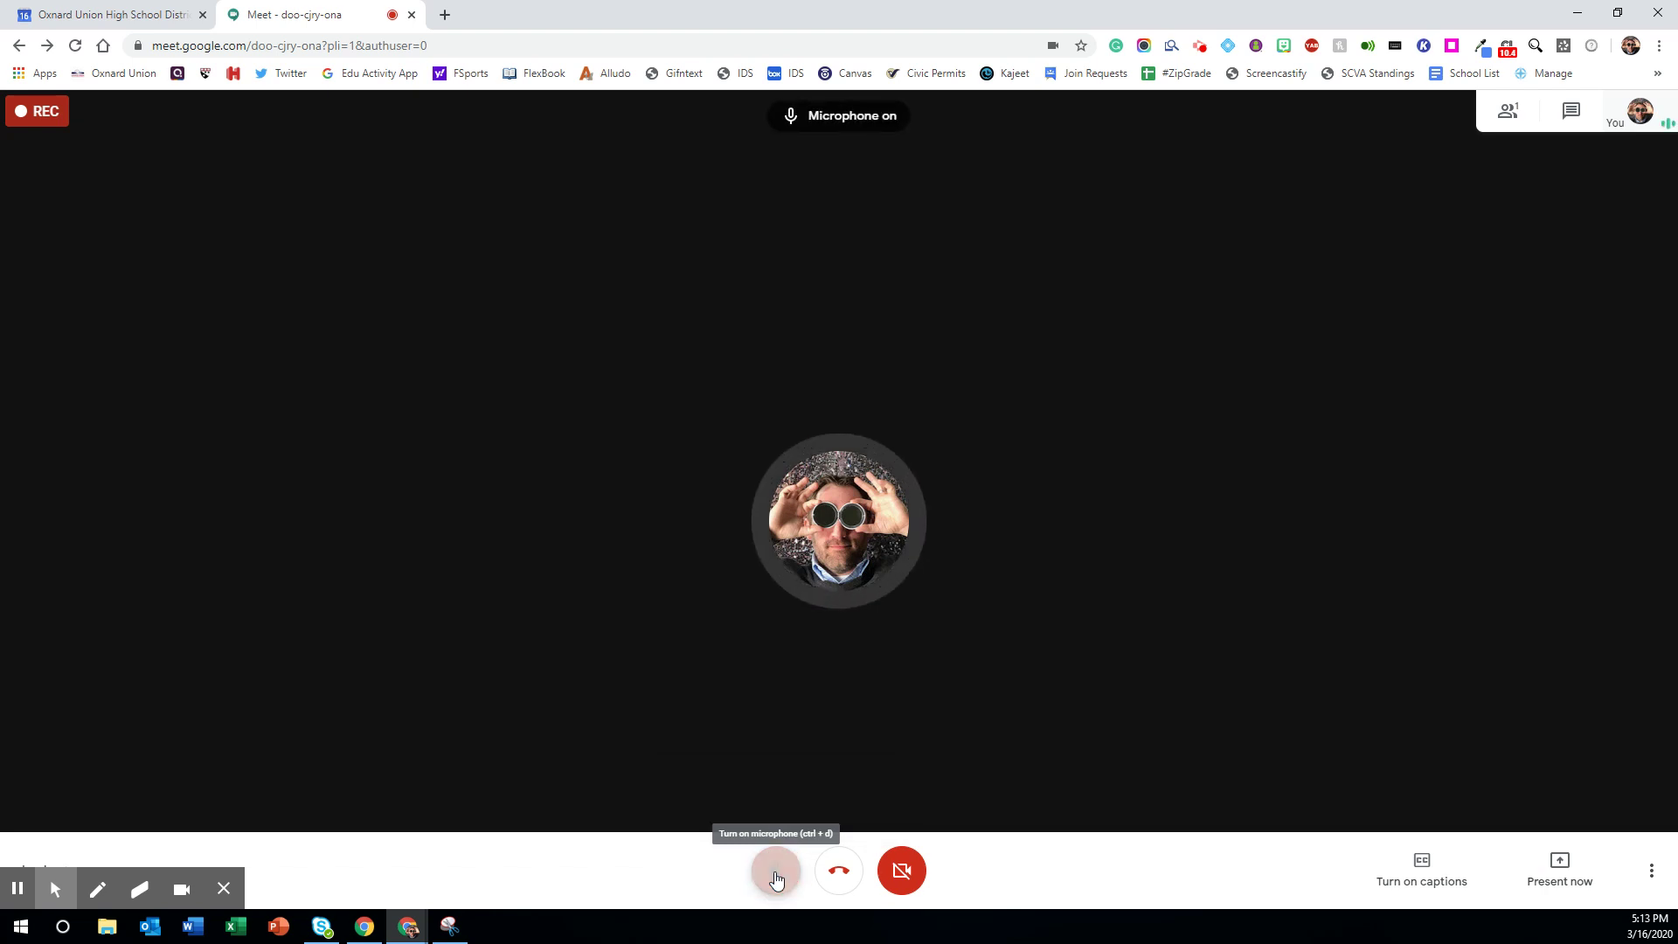
{"action": "left_click", "coordinate": [775, 874]}
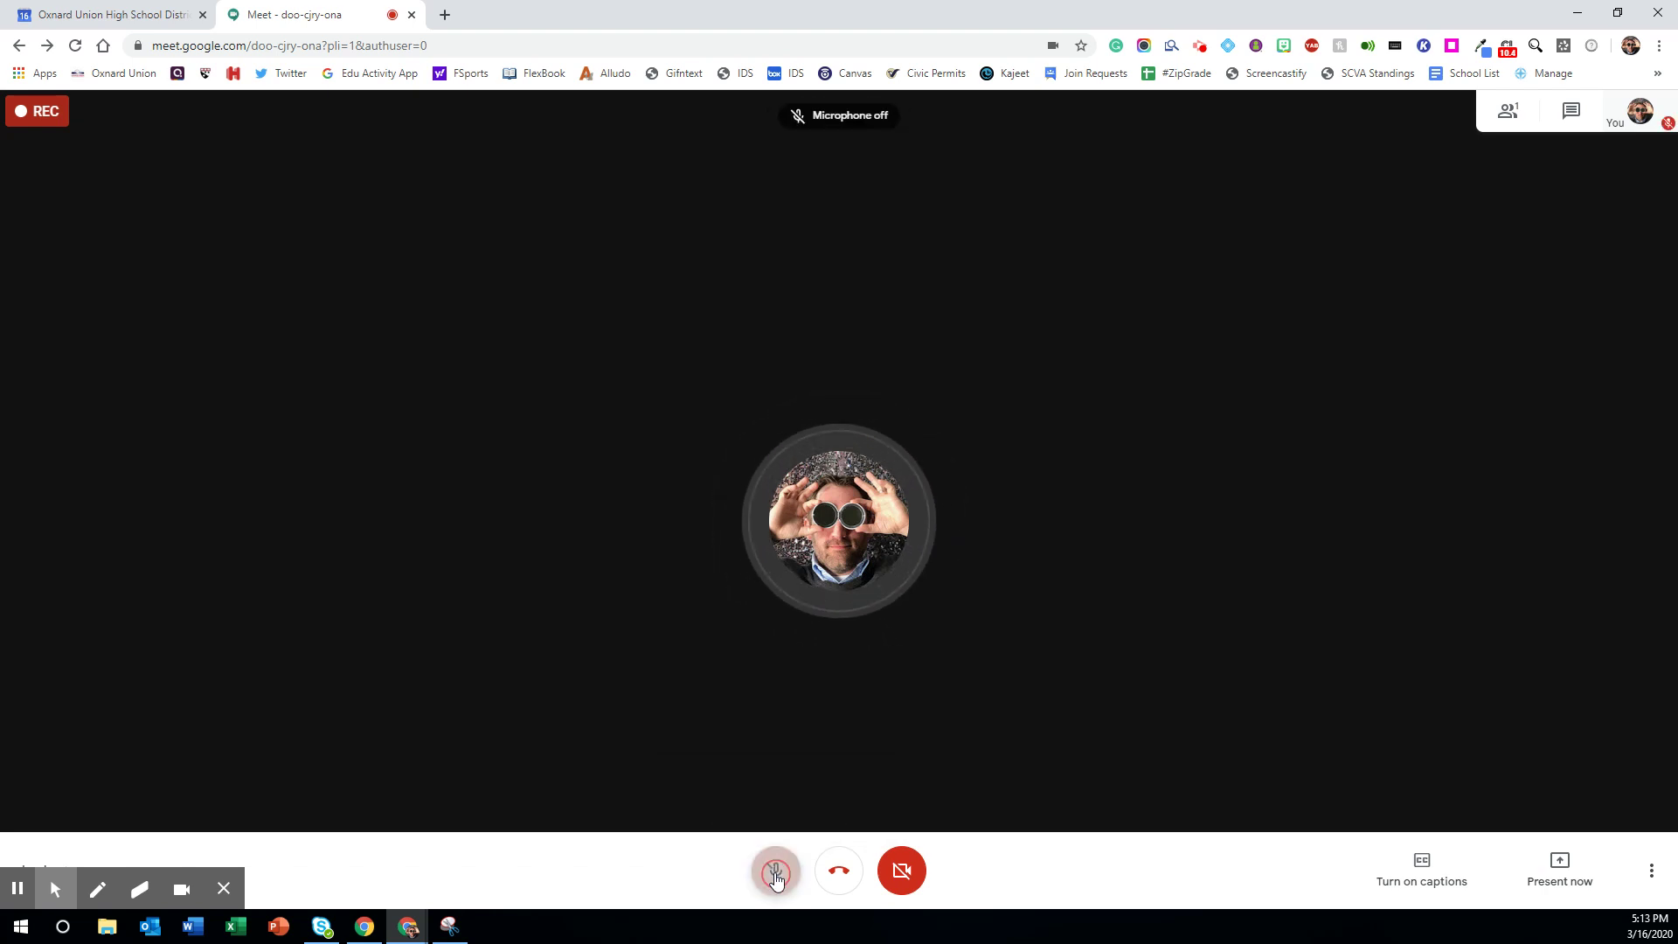
Enable live captions and unmute the microphone so speech is transcribed
{"action": "left_click", "coordinate": [1422, 870]}
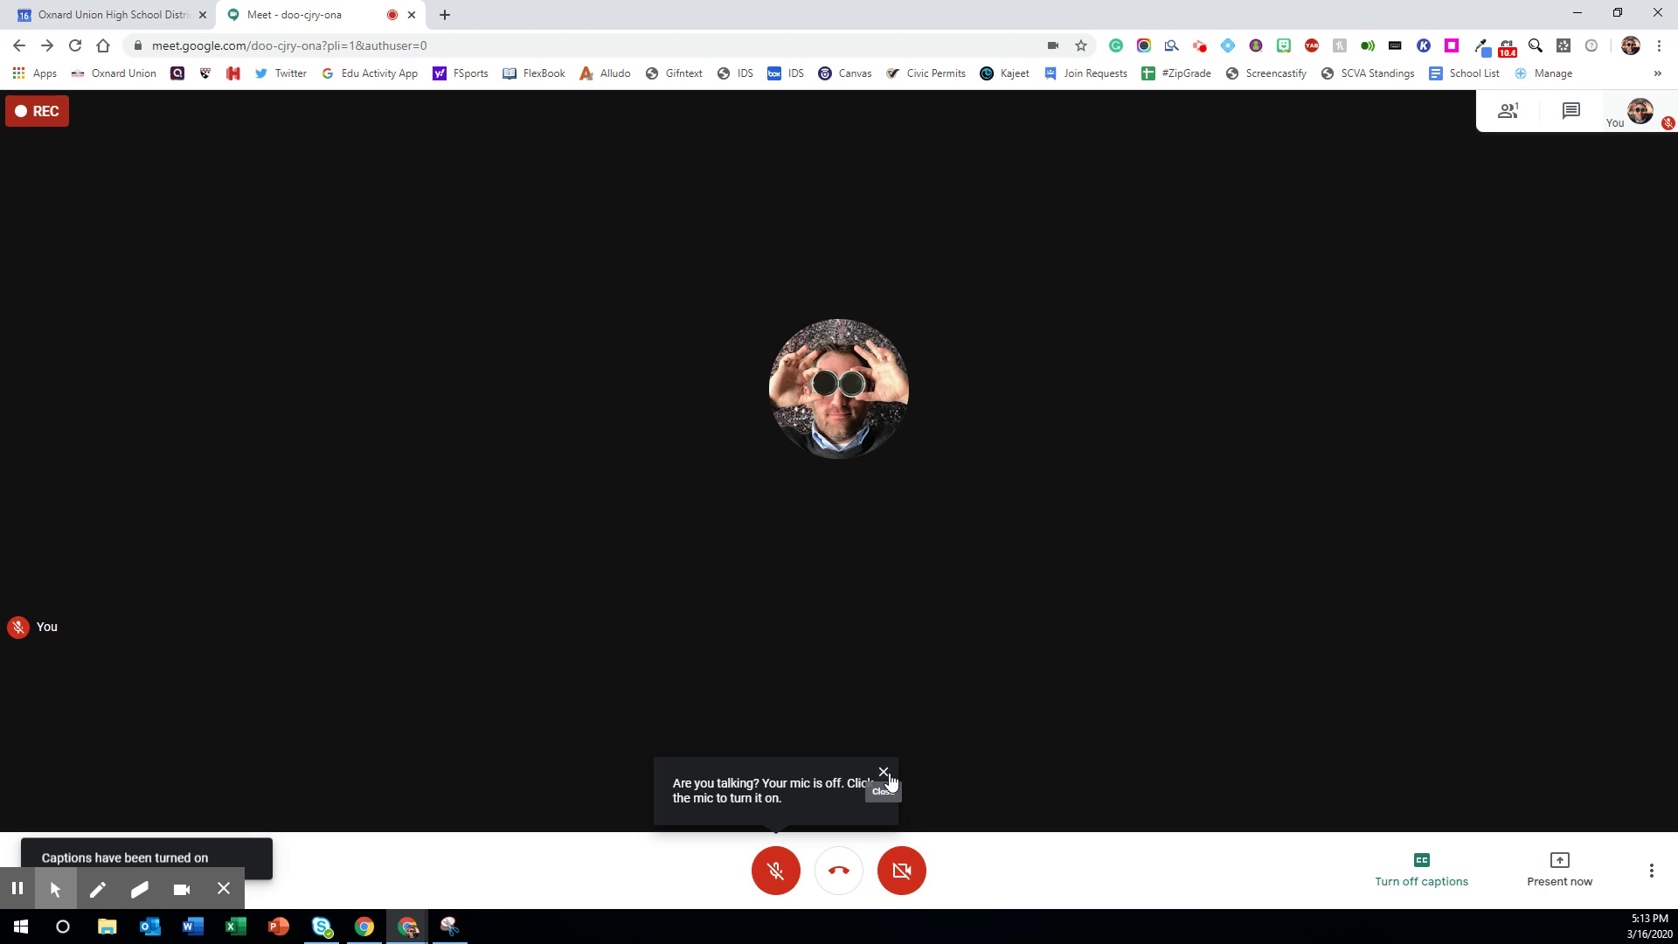
{"action": "left_click", "coordinate": [766, 879]}
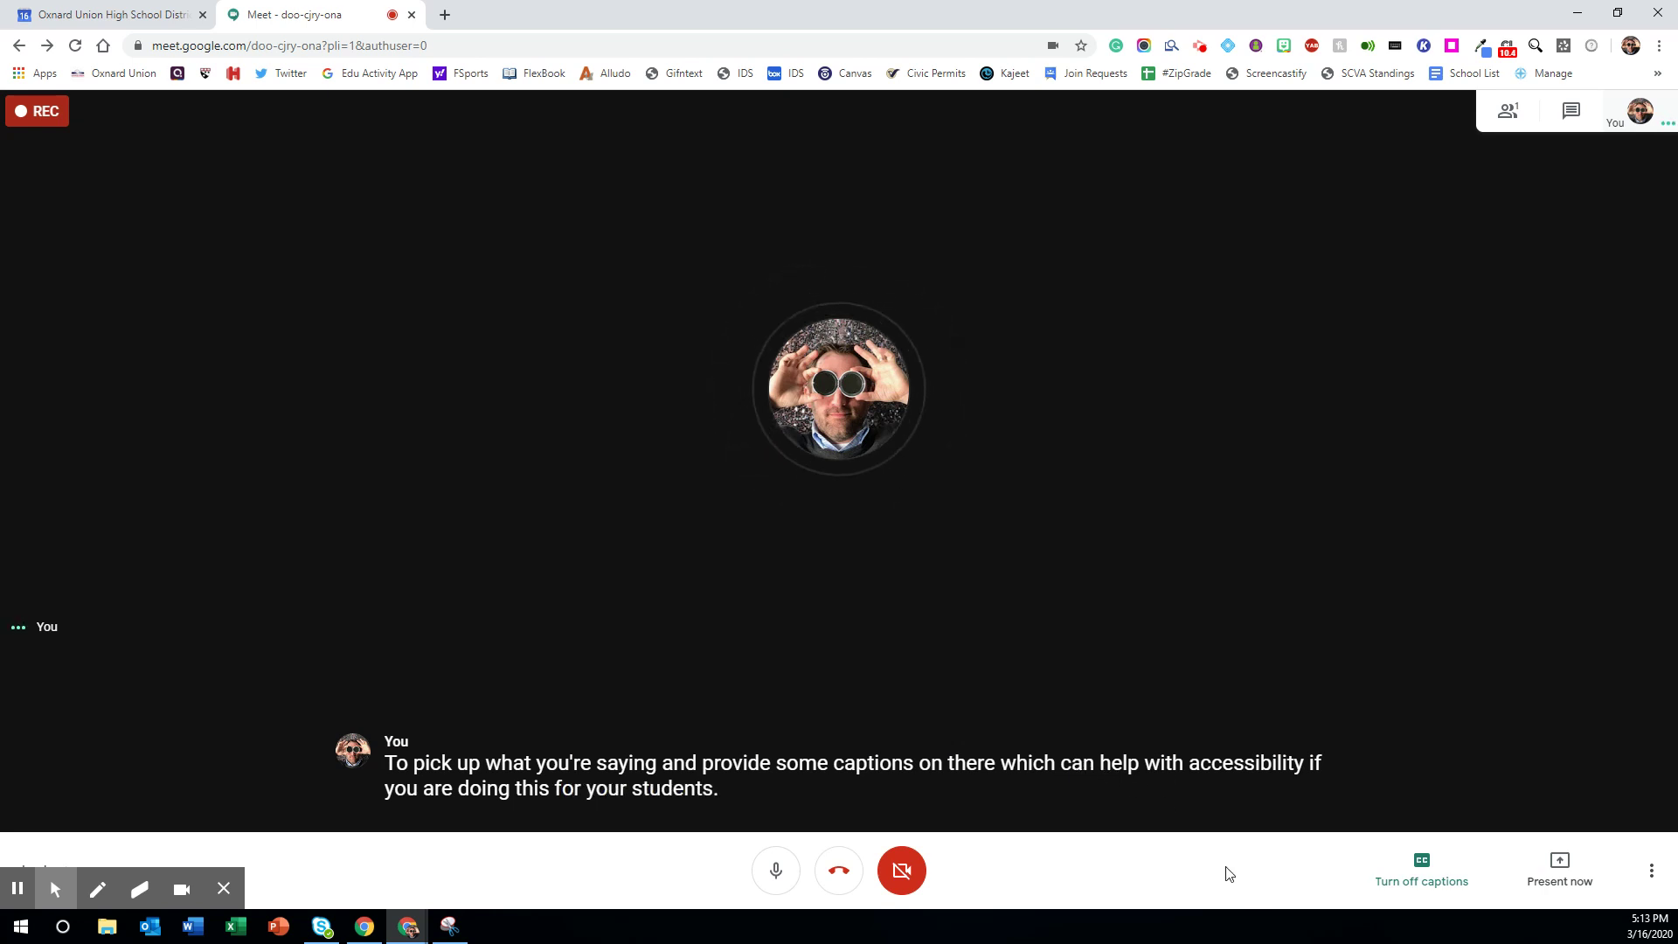
Stop the recording, confirming the prompt, and leave the call
{"action": "left_click", "coordinate": [1651, 870]}
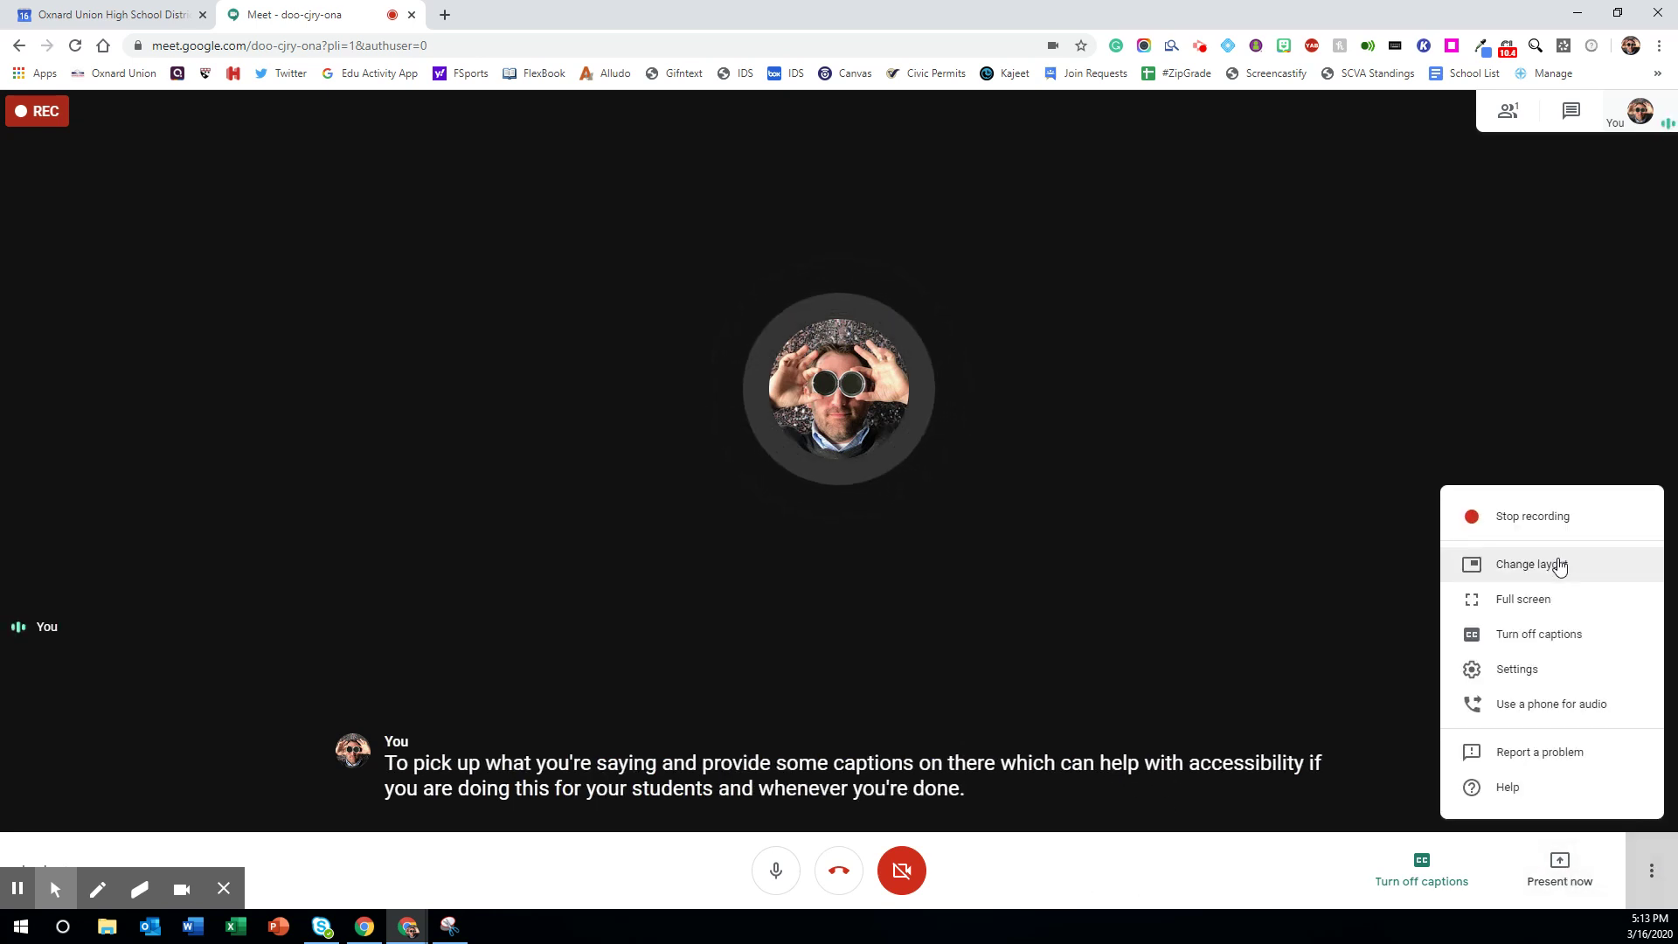
{"action": "left_click", "coordinate": [1534, 517]}
{"action": "left_click", "coordinate": [925, 566]}
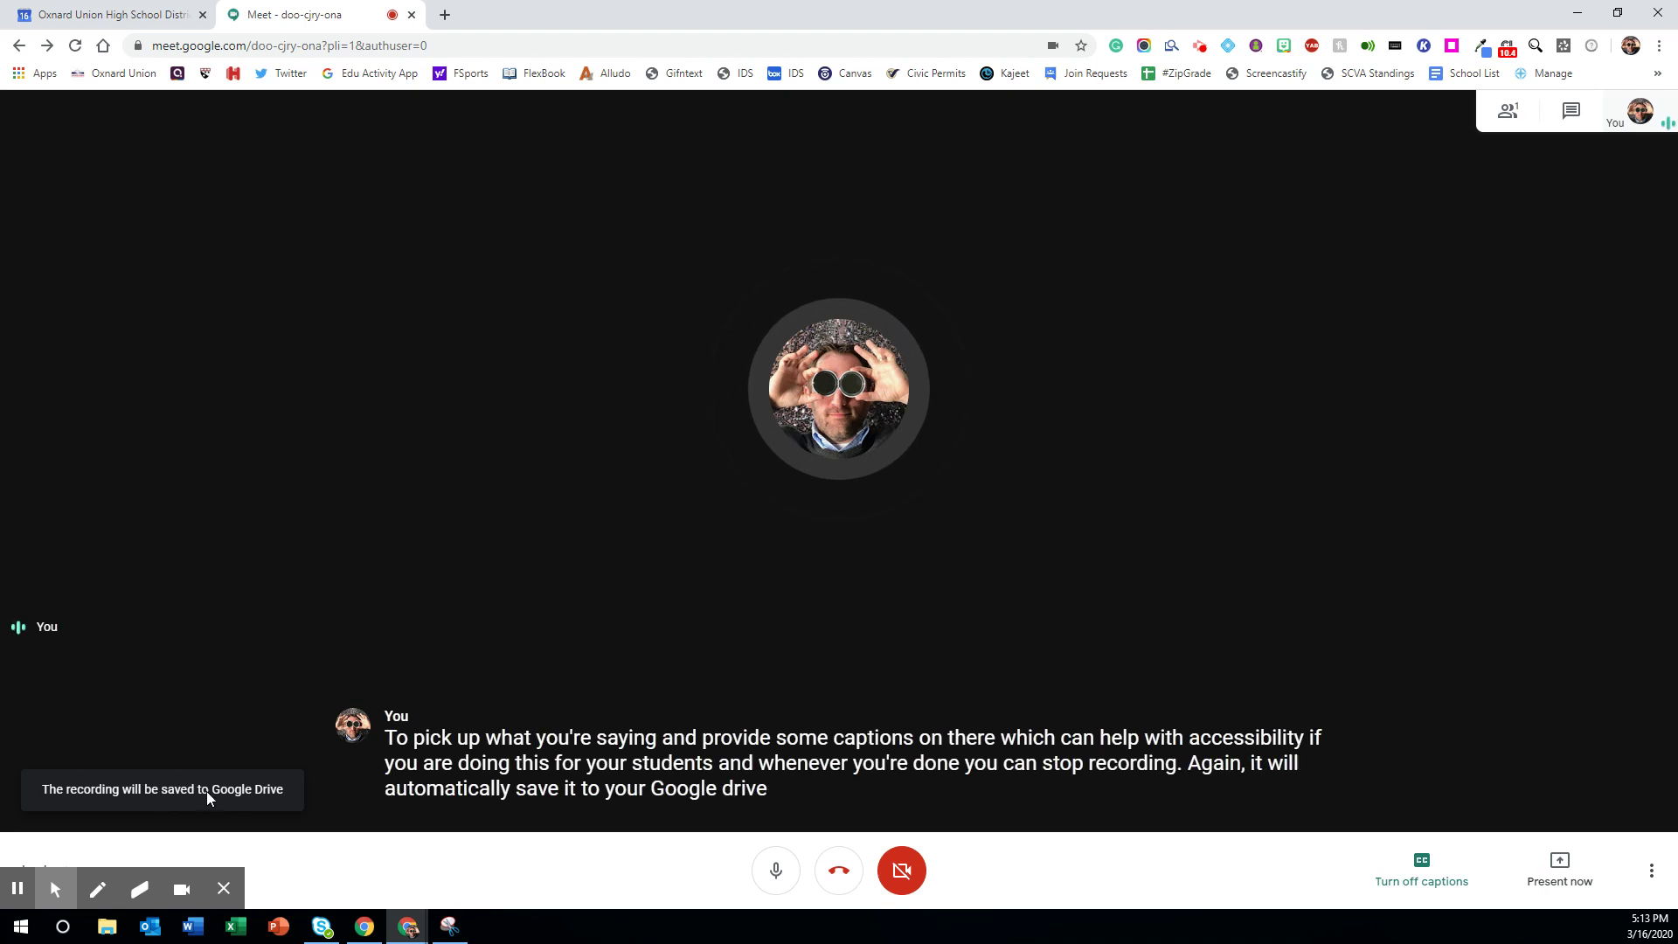
{"action": "left_click", "coordinate": [839, 874]}
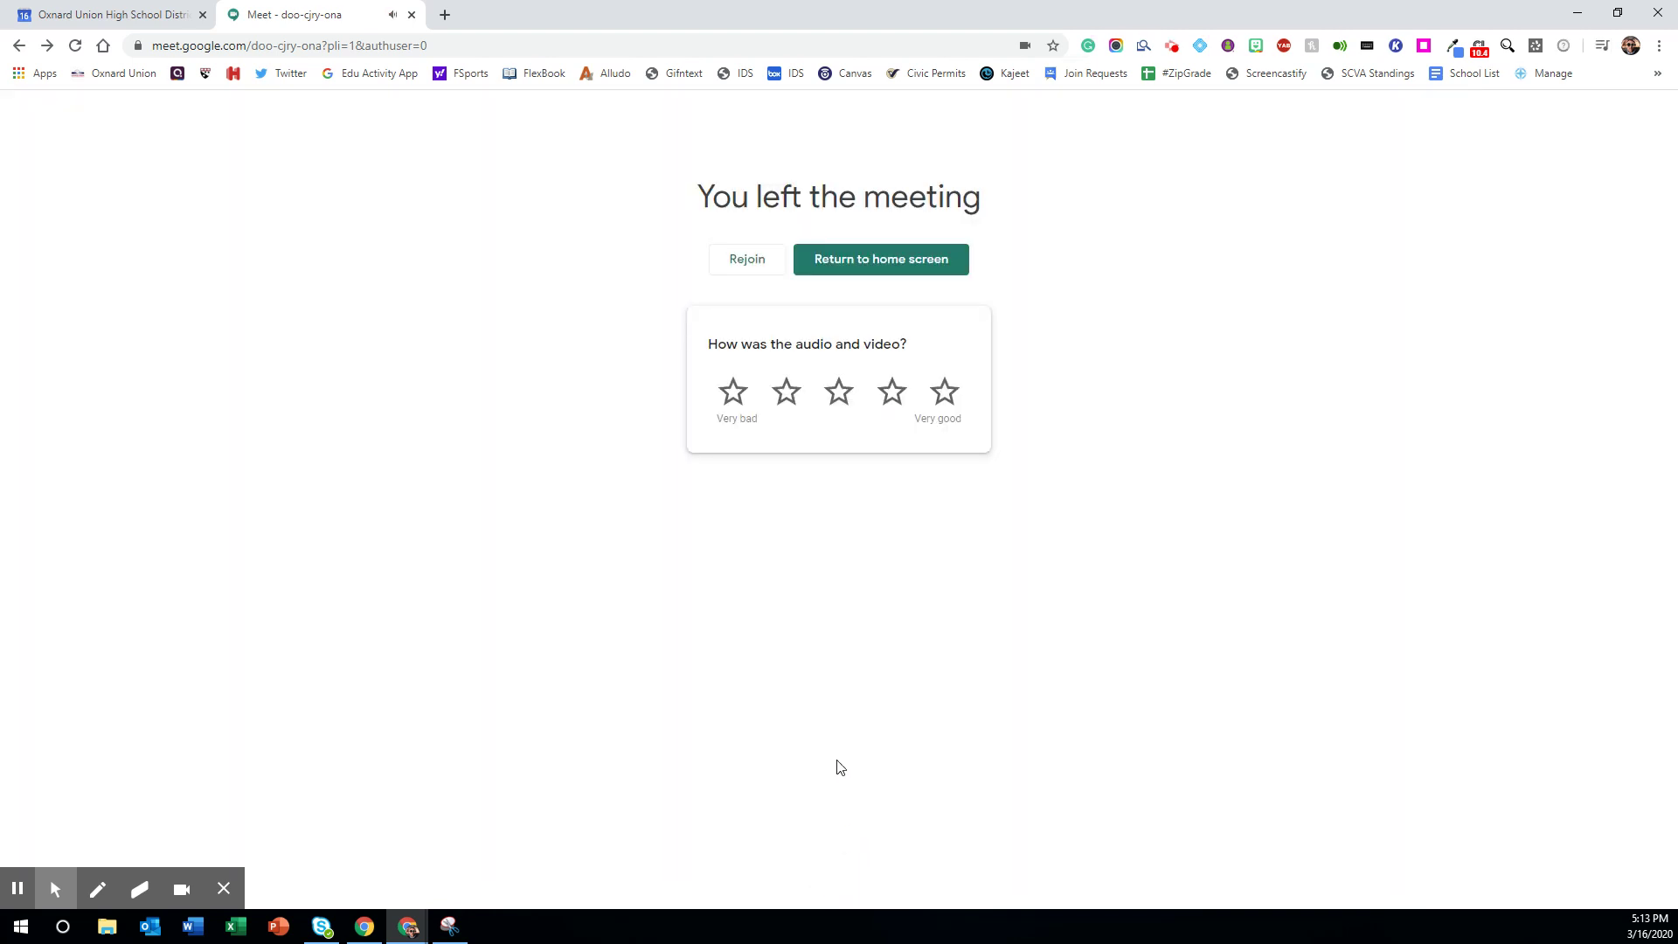